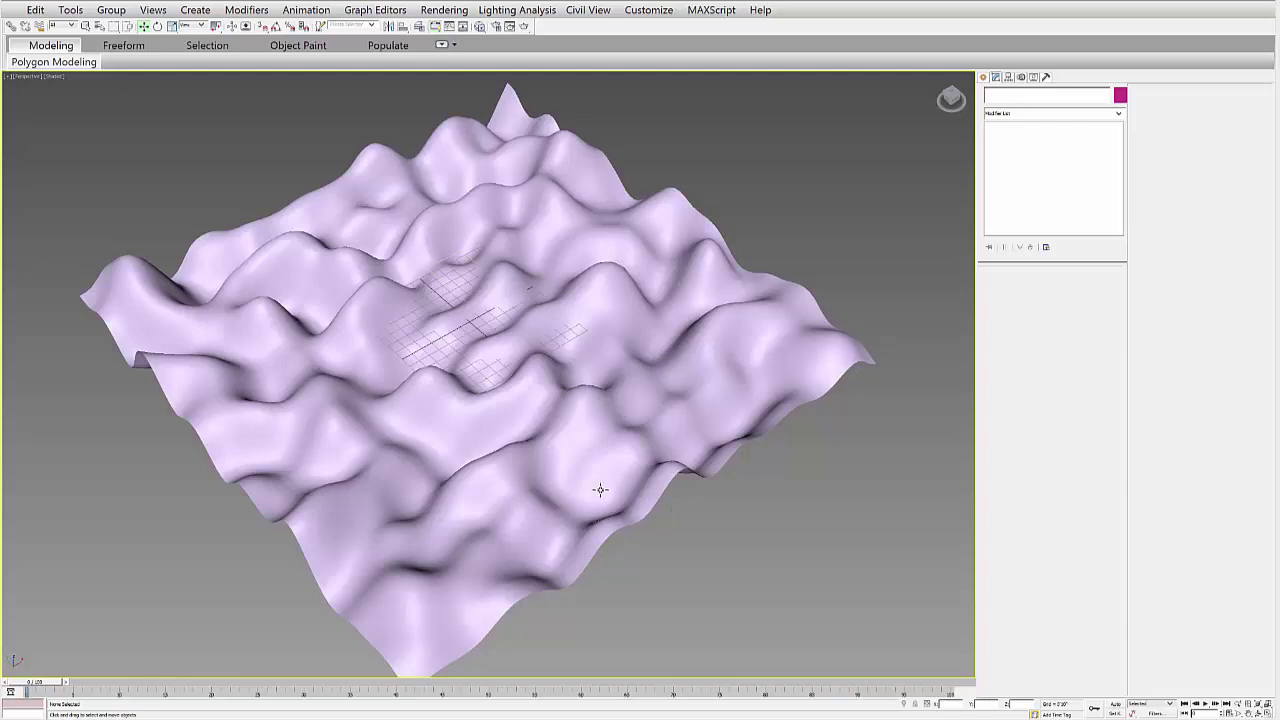
# Select the wavy terrain plane and examine its surface and wireframe mesh from several angles.
pyautogui.keyDown('alt'); pyautogui.moveTo(452, 513); pyautogui.dragTo(568, 420, button='middle'); pyautogui.keyUp('alt')
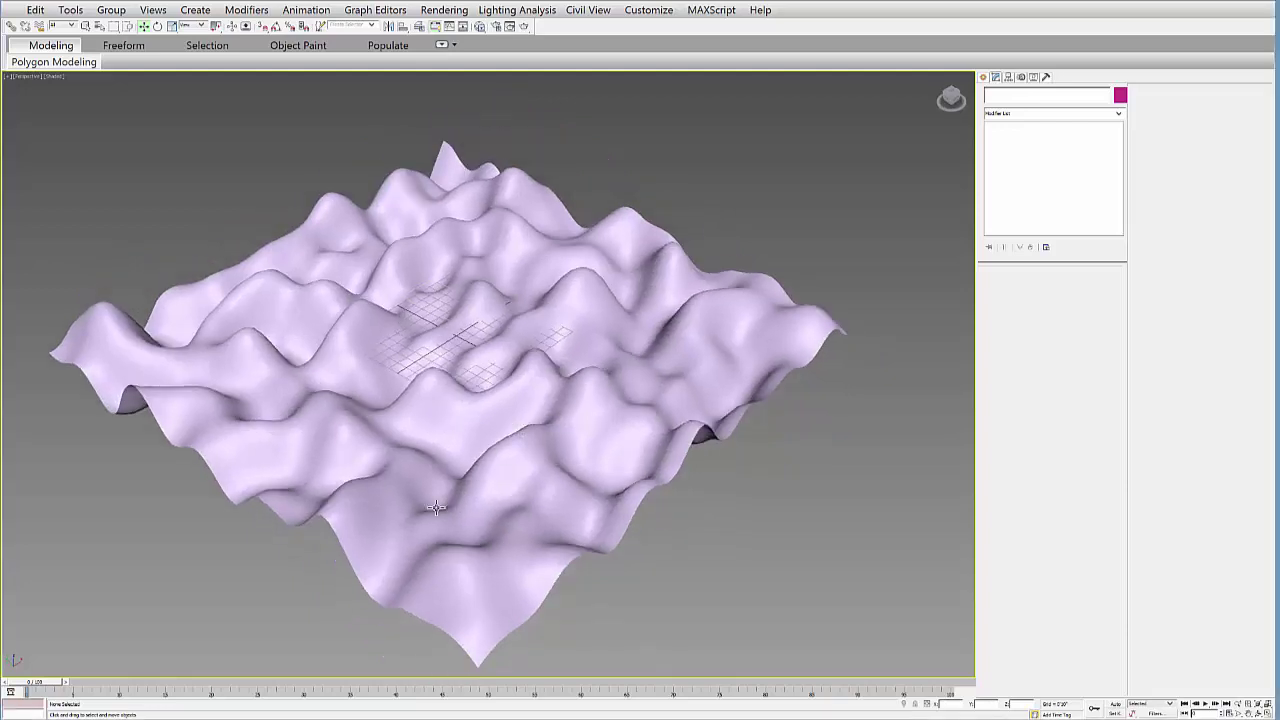
pyautogui.moveTo(463, 454); pyautogui.dragTo(437, 450, button='middle')
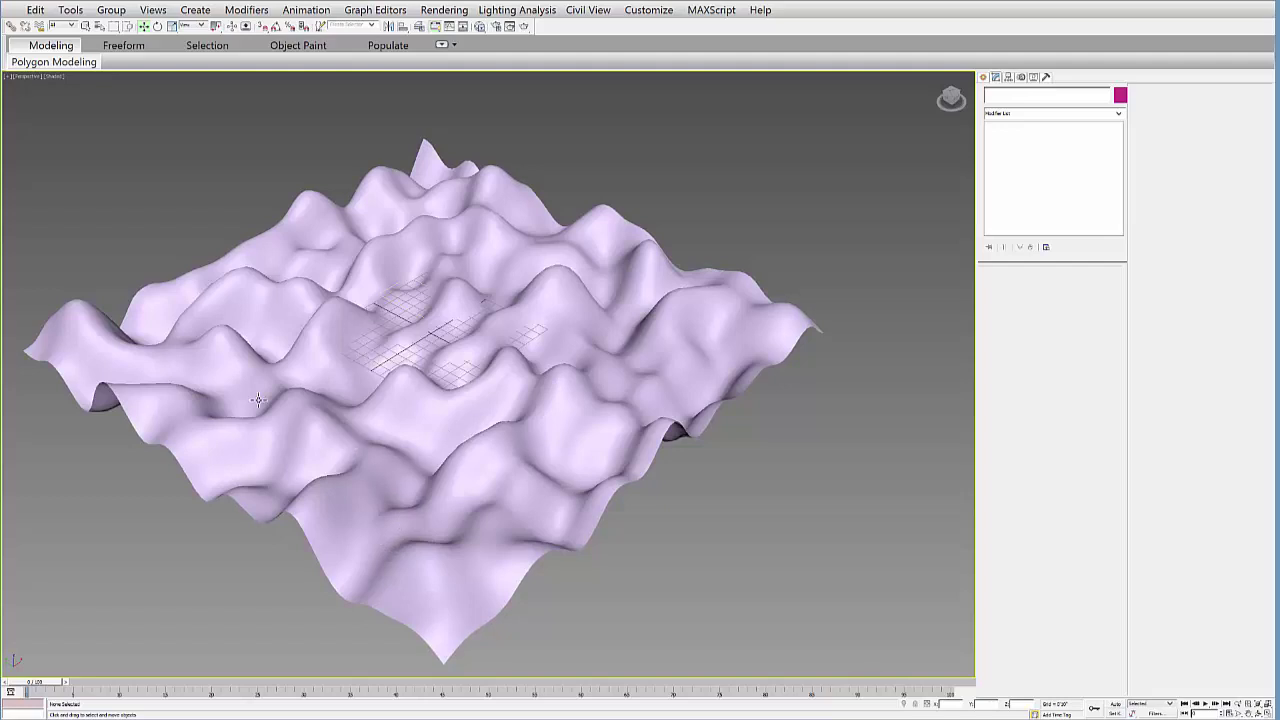
pyautogui.moveTo(444, 406); pyautogui.dragTo(446, 406, button='middle')
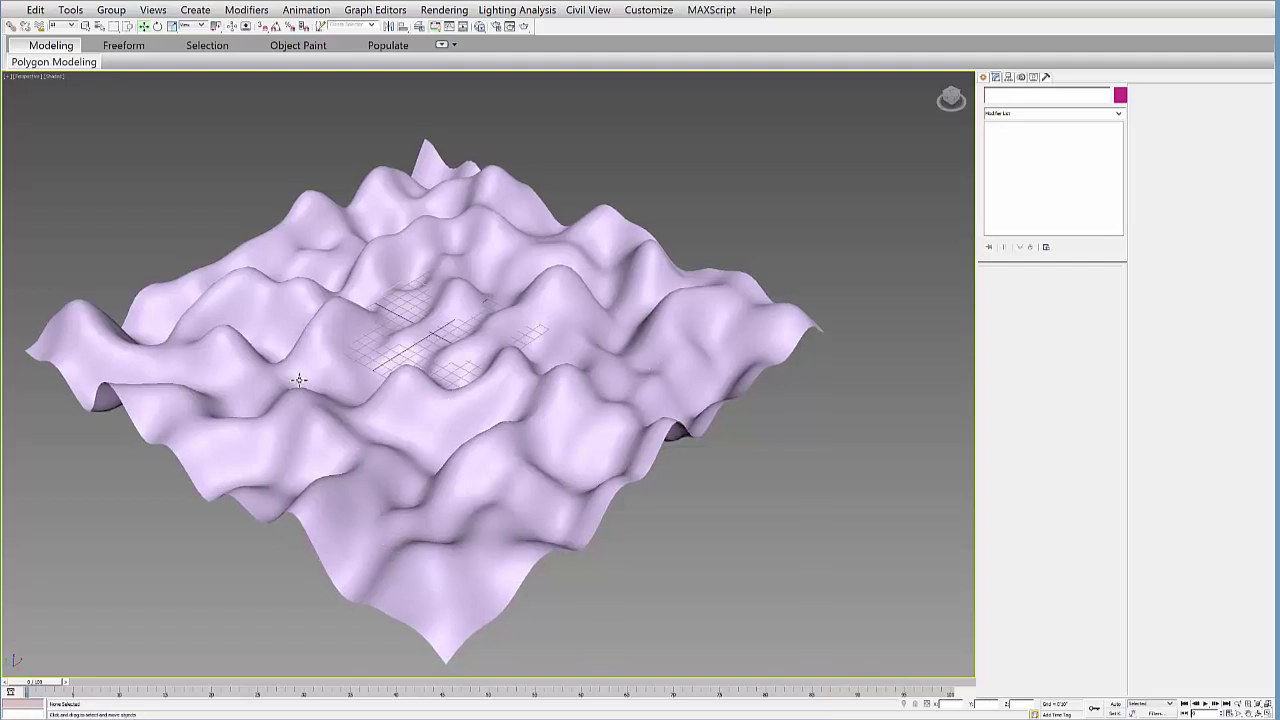
pyautogui.keyDown('alt'); pyautogui.moveTo(363, 464); pyautogui.dragTo(416, 482, button='middle'); pyautogui.keyUp('alt')
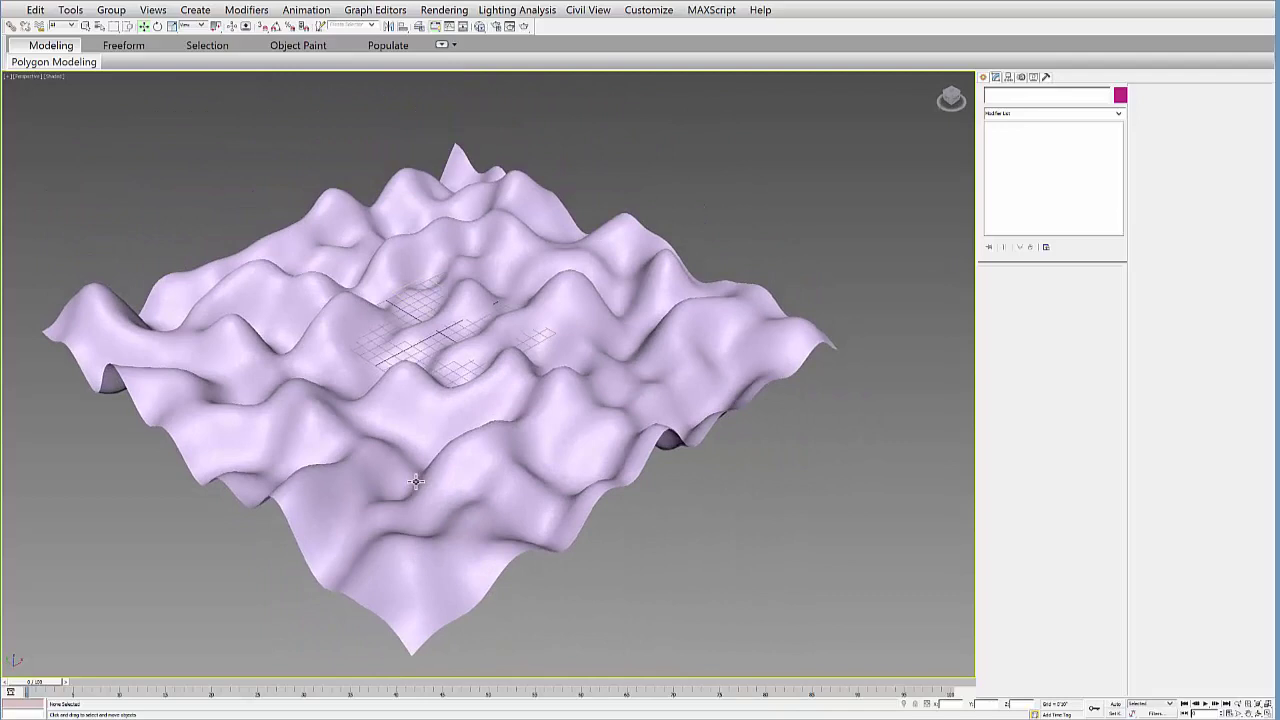
pyautogui.click(492, 353)
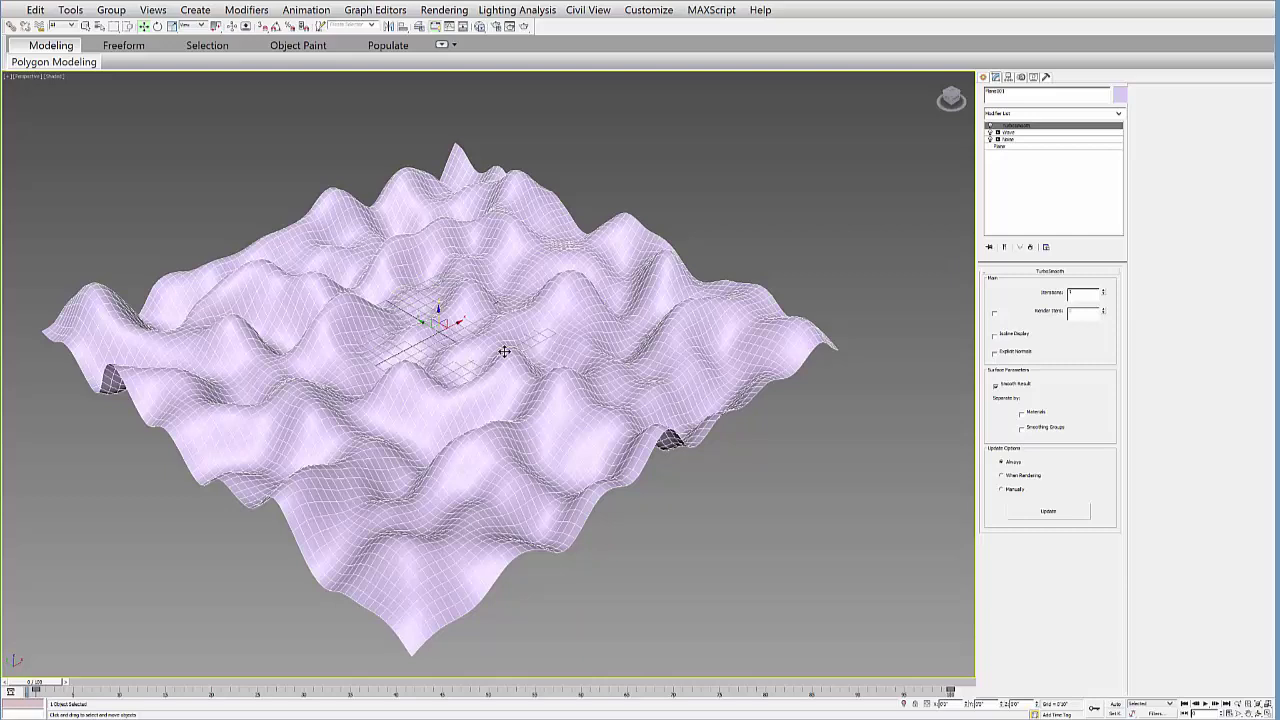
pyautogui.keyDown('alt'); pyautogui.moveTo(501, 349); pyautogui.dragTo(540, 350, button='middle'); pyautogui.keyUp('alt')
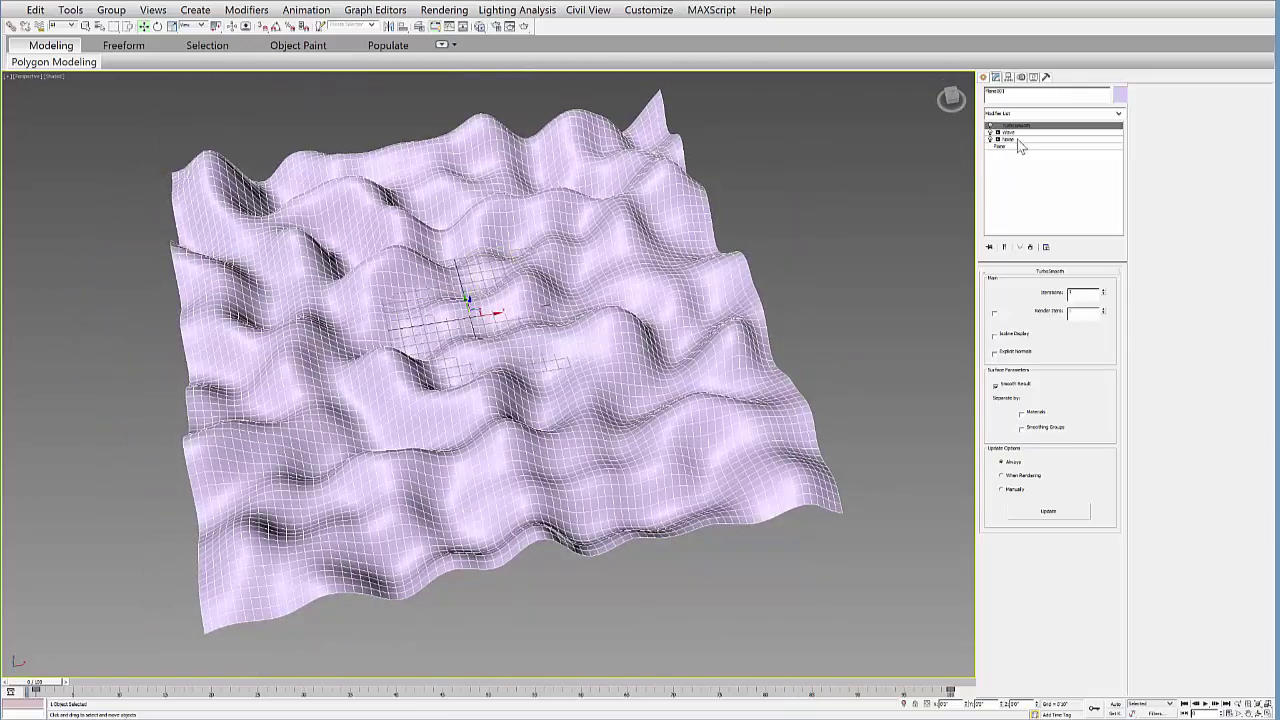
pyautogui.keyDown('alt'); pyautogui.moveTo(421, 368); pyautogui.dragTo(390, 337, button='middle'); pyautogui.keyUp('alt')
pyautogui.keyDown('alt'); pyautogui.moveTo(622, 407); pyautogui.dragTo(568, 377, button='middle'); pyautogui.keyUp('alt')
# Create a small Section spline object on the grid just outside the terrain's edge.
pyautogui.click(984, 79)
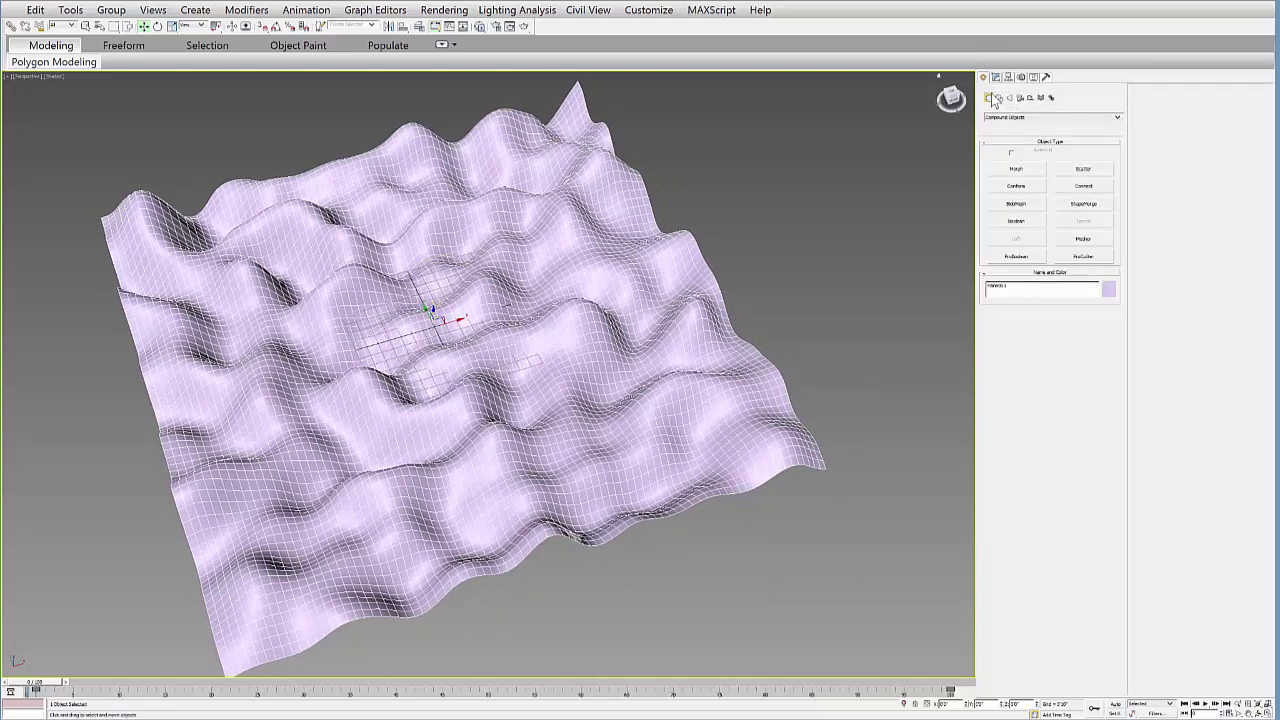
pyautogui.click(999, 98)
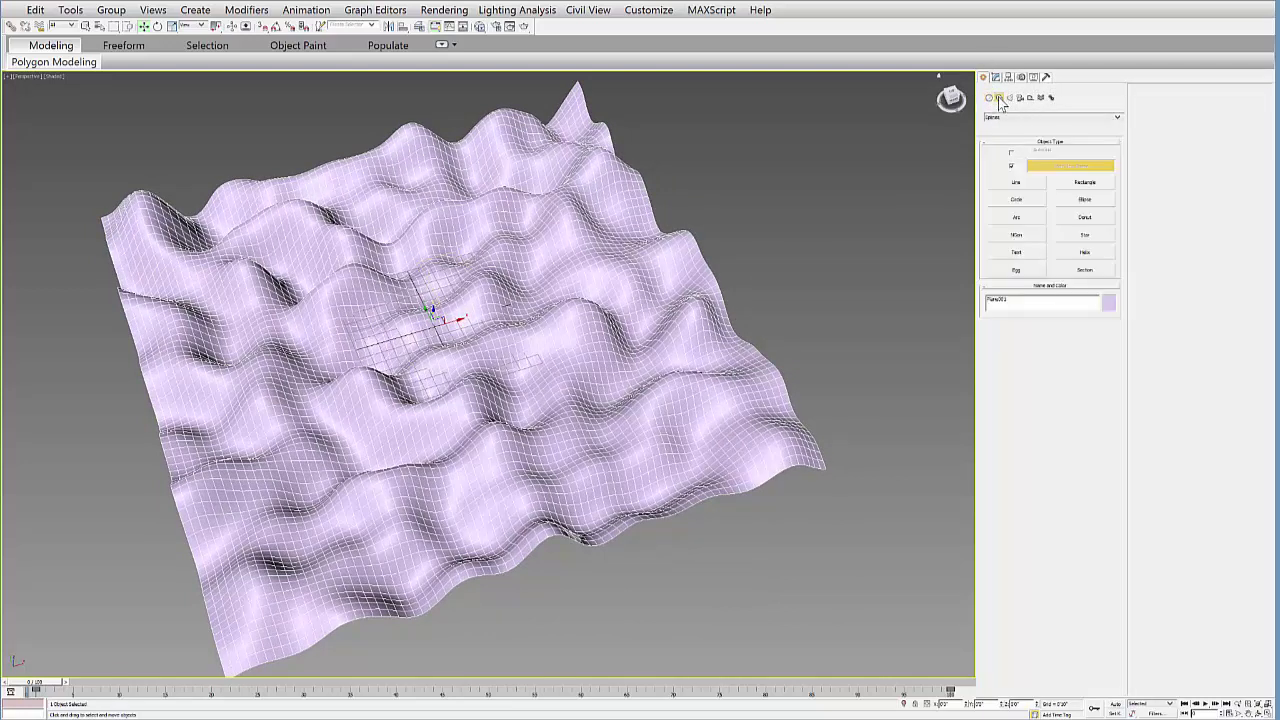
pyautogui.click(1086, 273)
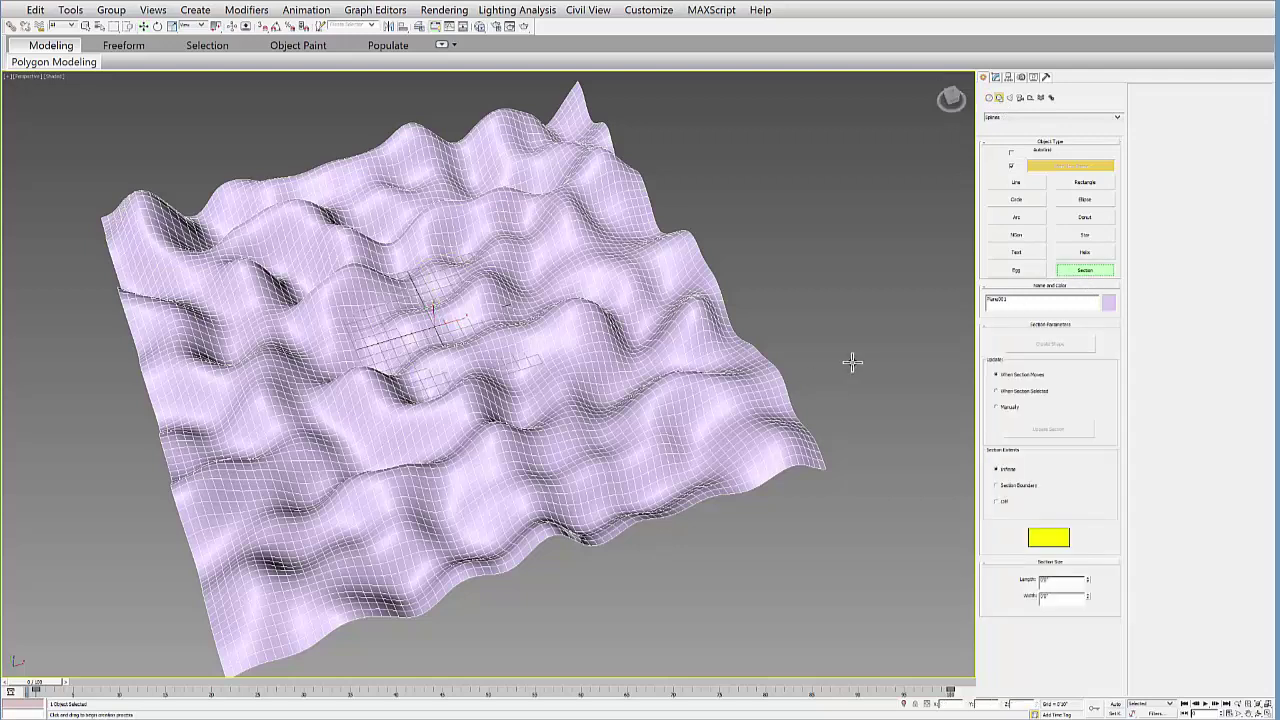
pyautogui.moveTo(851, 363); pyautogui.dragTo(840, 408)
pyautogui.keyDown('alt'); pyautogui.moveTo(860, 463); pyautogui.dragTo(617, 432, button='middle'); pyautogui.keyUp('alt')
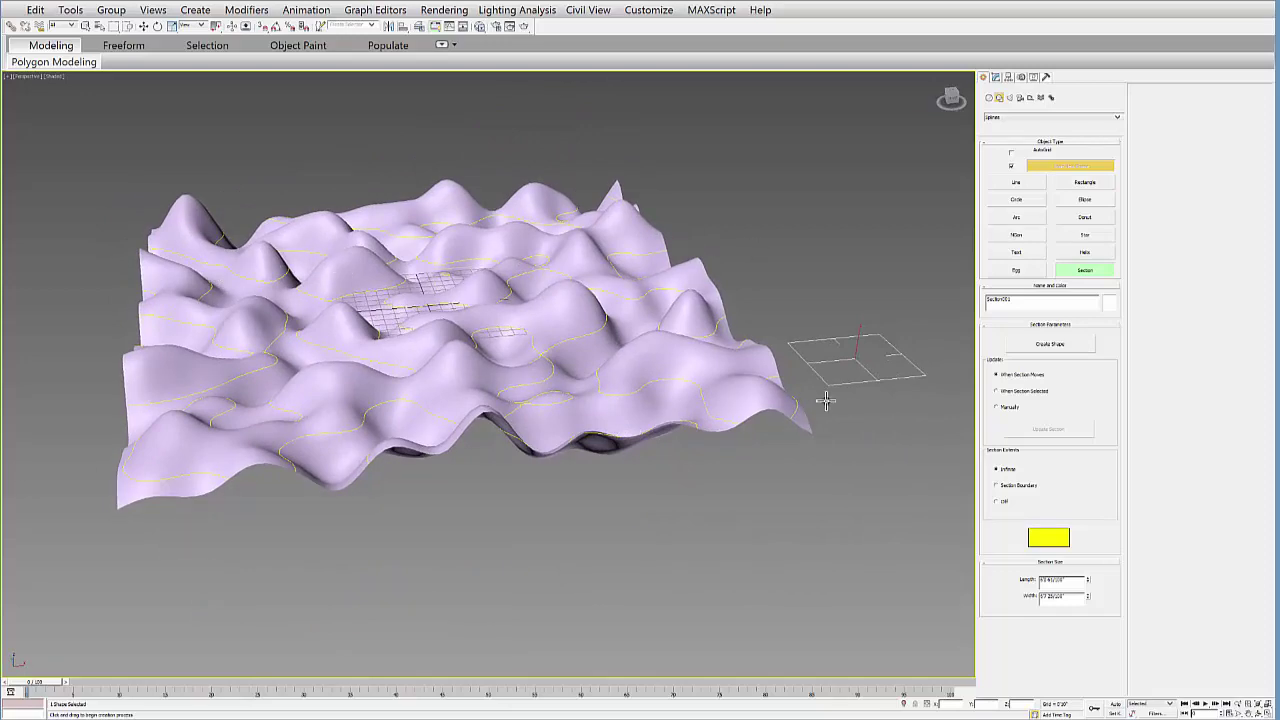
pyautogui.keyDown('alt'); pyautogui.moveTo(826, 400); pyautogui.dragTo(803, 339, button='middle'); pyautogui.keyUp('alt')
pyautogui.keyDown('alt'); pyautogui.moveTo(487, 388); pyautogui.dragTo(510, 444, button='middle'); pyautogui.keyUp('alt')
# Lower the section object to the terrain's valleys and create a section shape there with the default name.
pyautogui.click(144, 27)
pyautogui.keyDown('alt'); pyautogui.moveTo(714, 426); pyautogui.dragTo(838, 333, button='middle'); pyautogui.keyUp('alt')
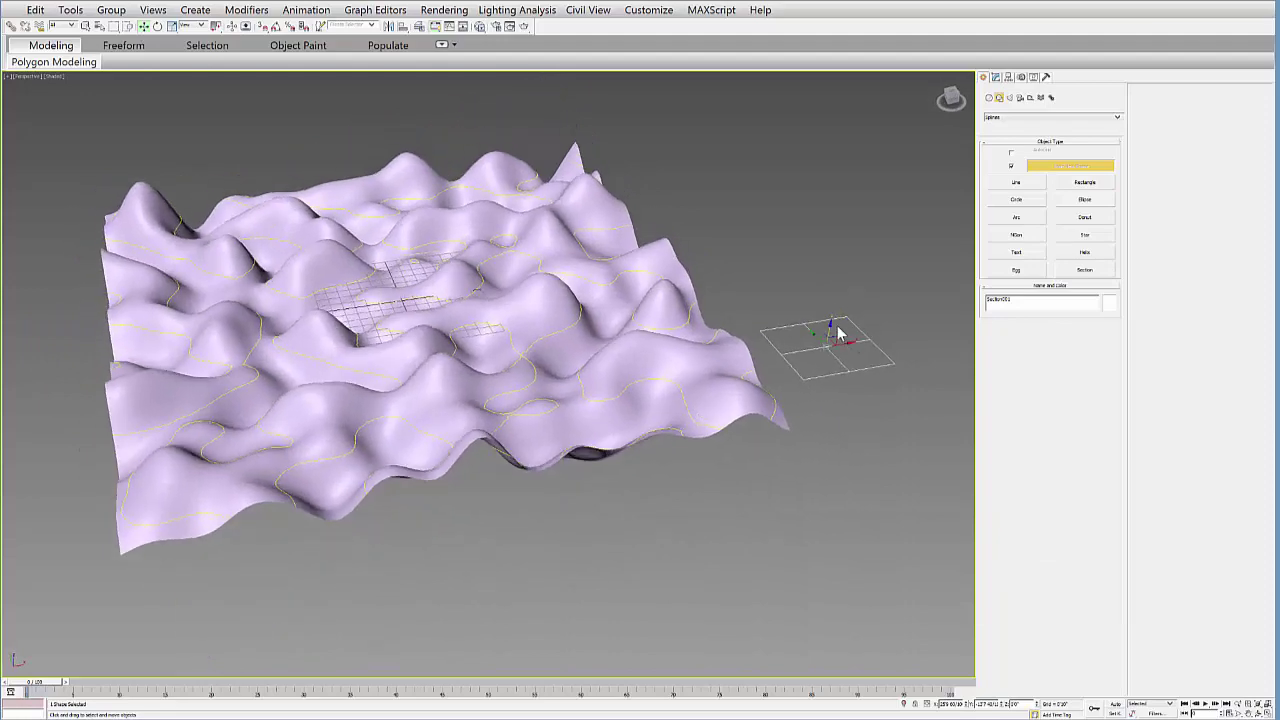
pyautogui.moveTo(830, 331); pyautogui.dragTo(831, 357)
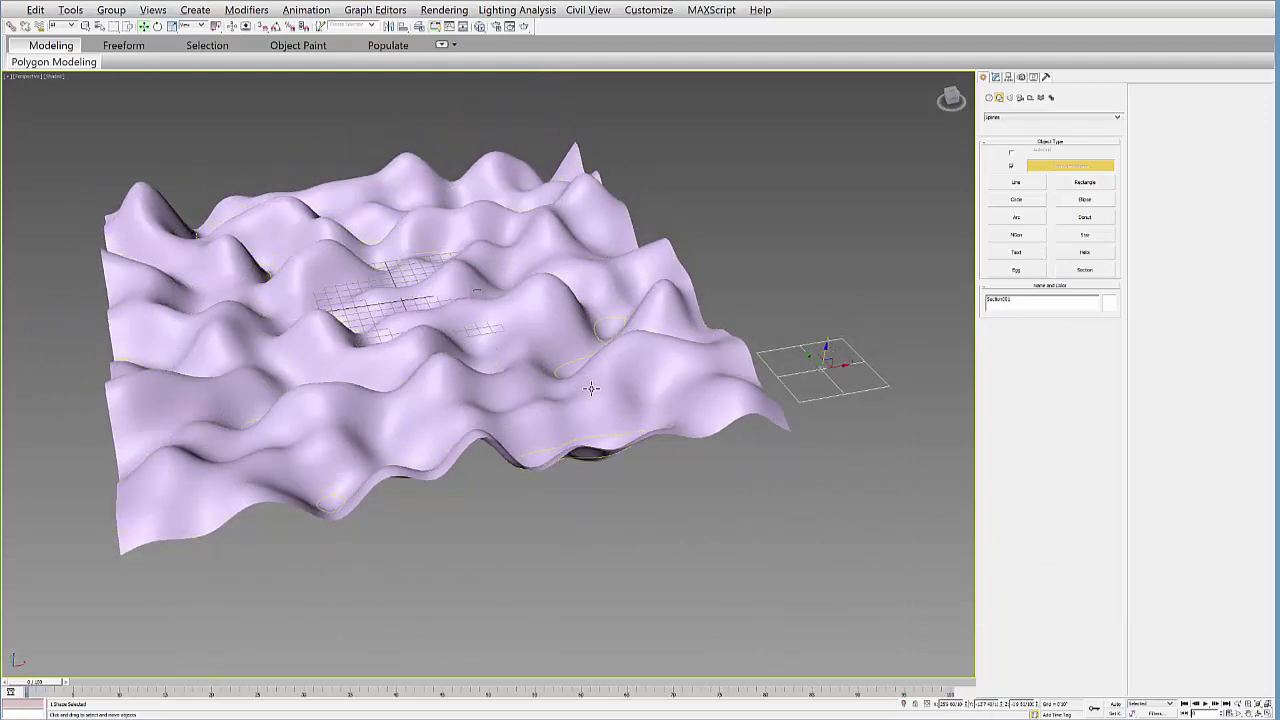
pyautogui.keyDown('alt'); pyautogui.moveTo(591, 389); pyautogui.dragTo(597, 400, button='middle'); pyautogui.keyUp('alt')
pyautogui.moveTo(816, 377); pyautogui.dragTo(818, 385)
pyautogui.keyDown('alt'); pyautogui.moveTo(630, 437); pyautogui.dragTo(661, 388, button='middle'); pyautogui.keyUp('alt')
pyautogui.click(996, 79)
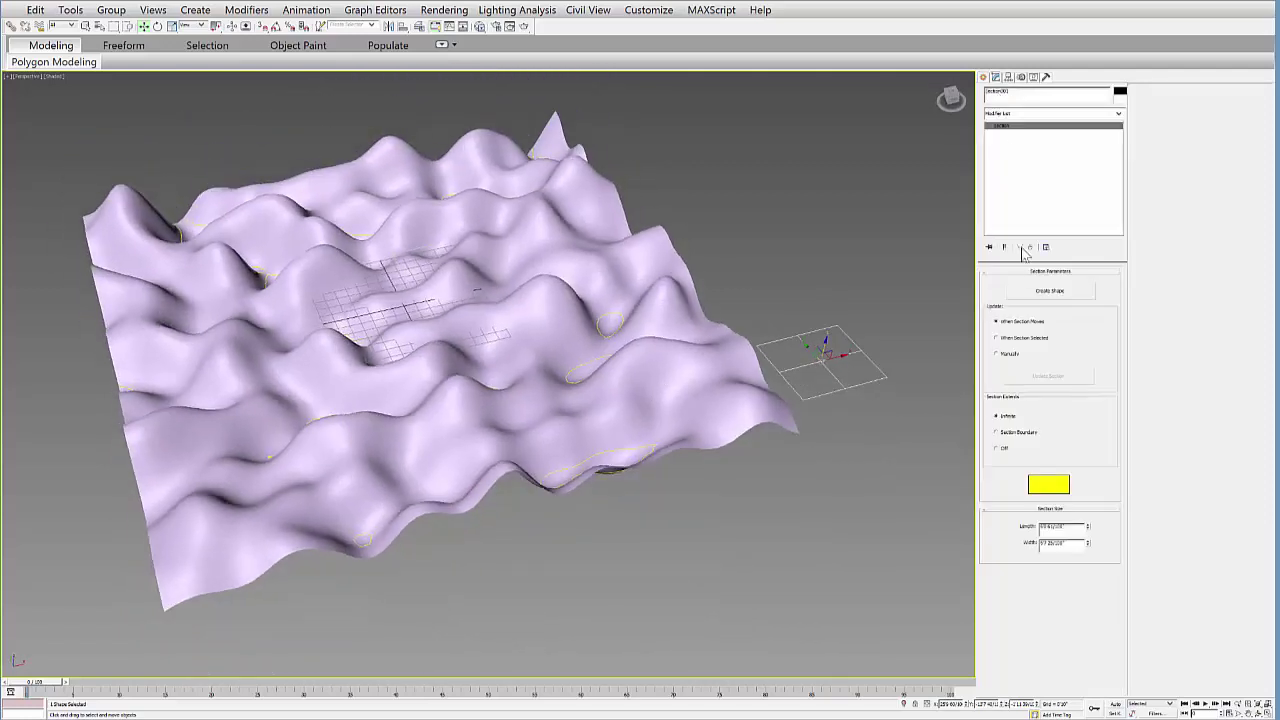
pyautogui.click(1051, 291)
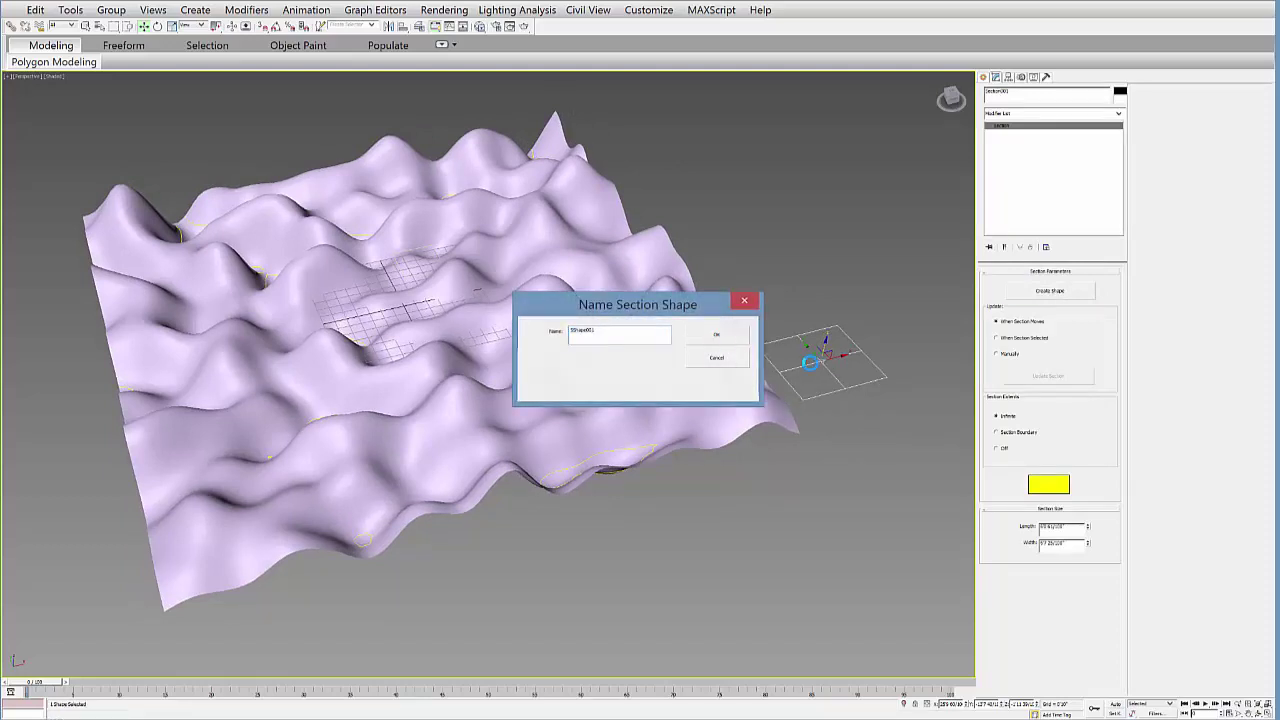
pyautogui.click(727, 343)
# Raise the section object in two increments along Z, creating a default-named section shape at each height.
pyautogui.moveTo(827, 351); pyautogui.dragTo(820, 333)
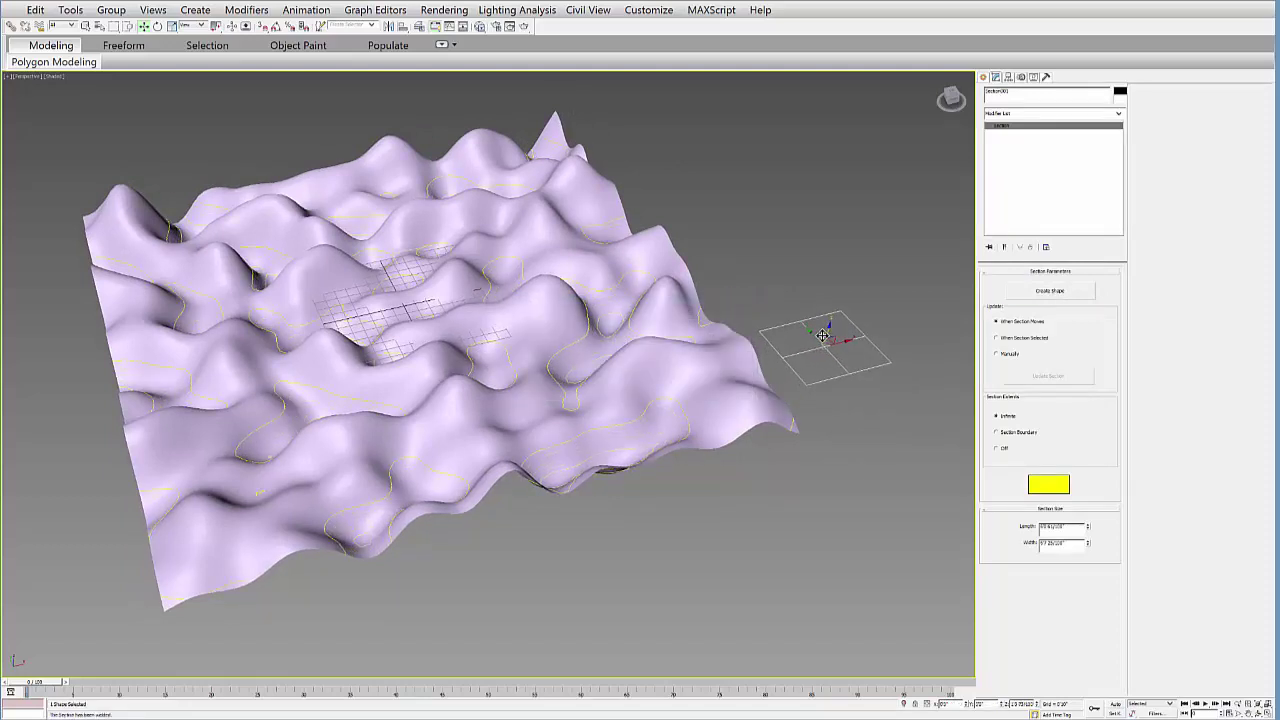
pyautogui.click(1051, 291)
pyautogui.click(727, 337)
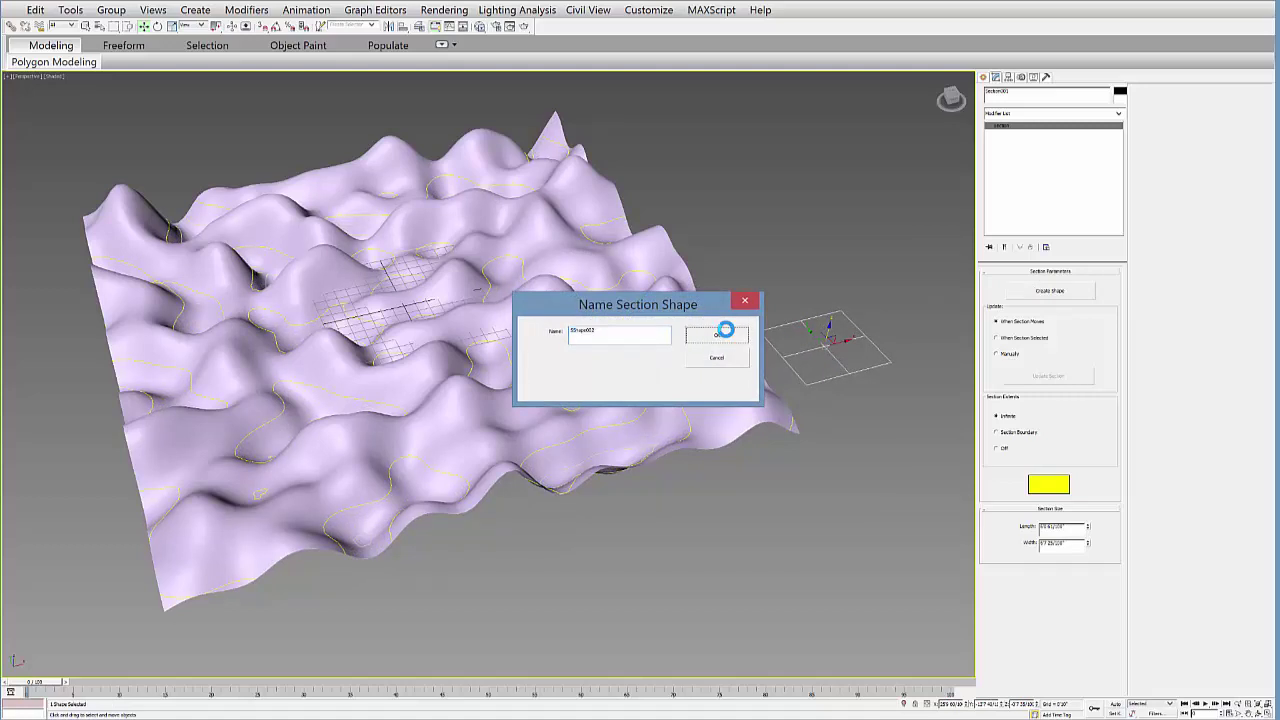
pyautogui.moveTo(828, 330); pyautogui.dragTo(831, 315)
pyautogui.click(1049, 291)
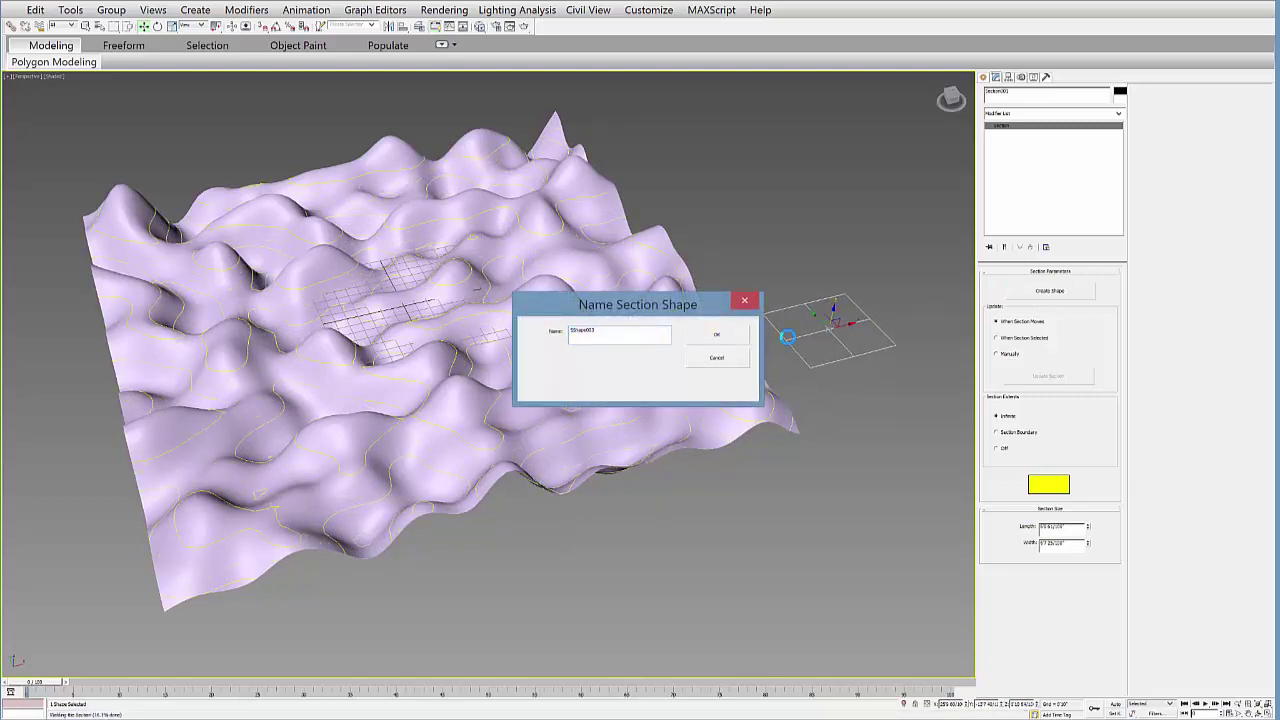
pyautogui.click(727, 337)
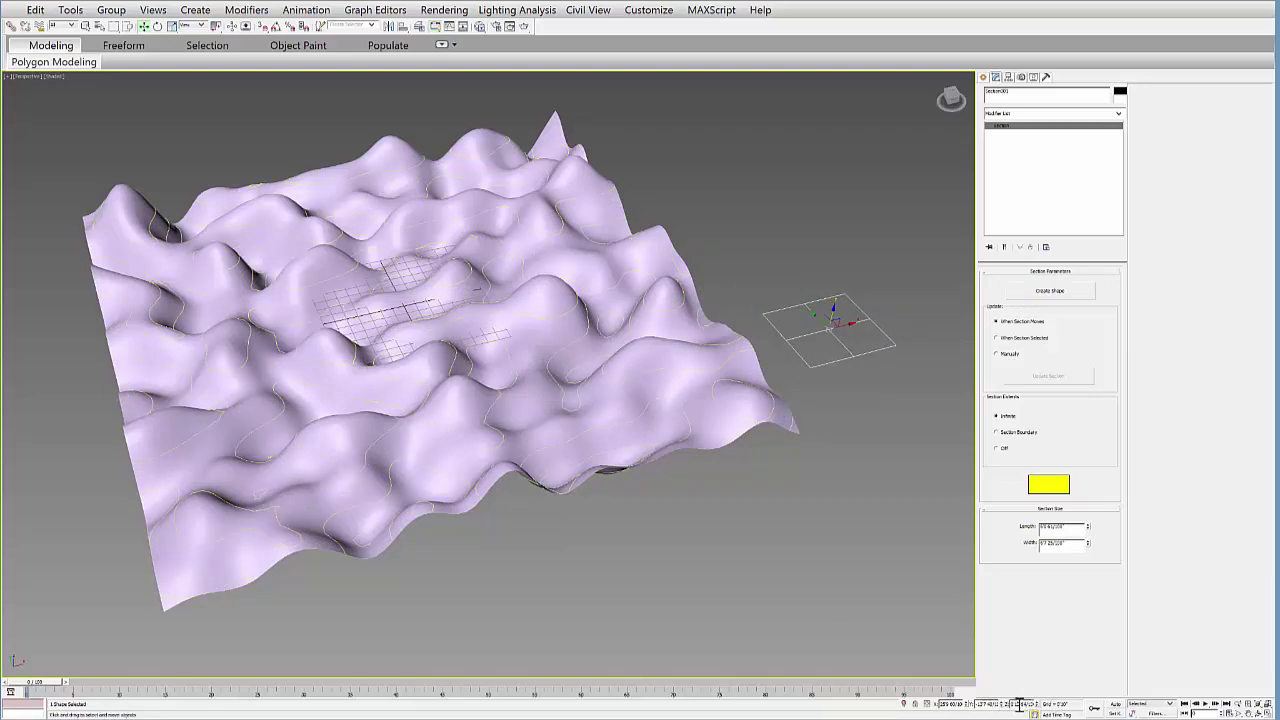
# Raise the section object one more increment along Z and create a fourth default-named section shape.
pyautogui.moveTo(846, 460); pyautogui.dragTo(840, 455, button='middle')
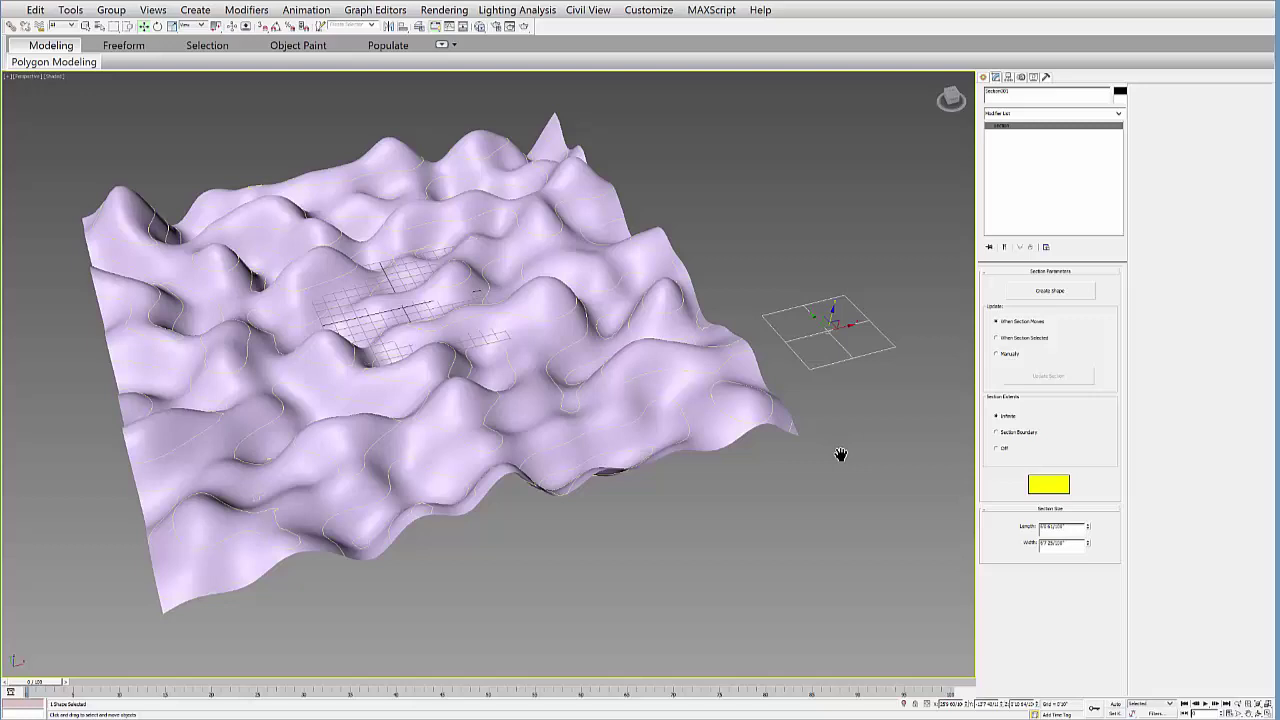
pyautogui.moveTo(831, 313); pyautogui.dragTo(832, 298)
pyautogui.click(1049, 290)
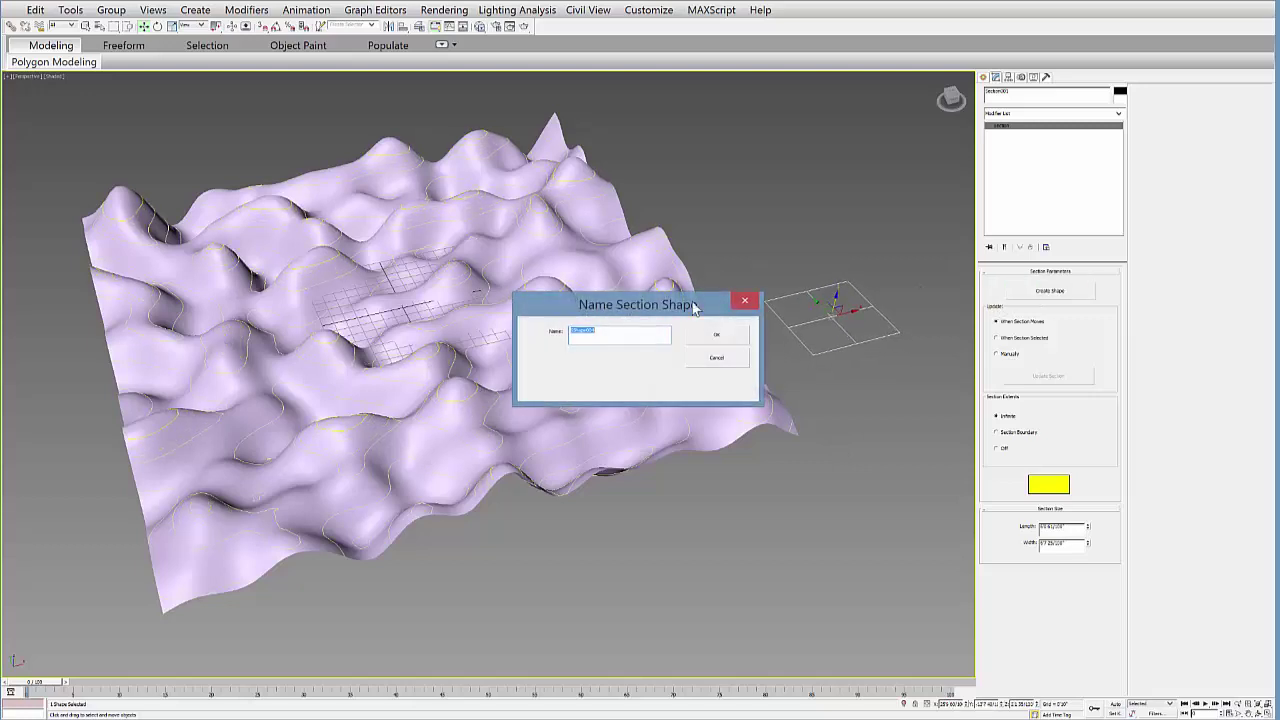
pyautogui.click(716, 333)
# Delete the section object and hide the terrain plane so only the contour splines remain in view.
pyautogui.keyDown('alt'); pyautogui.moveTo(788, 316); pyautogui.dragTo(567, 404, button='middle'); pyautogui.keyUp('alt')
pyautogui.press('Delete')
pyautogui.click(526, 342)
pyautogui.rightClick(578, 327)
pyautogui.click(611, 282)
# Select the lowest contour spline and attach the other contour levels to it as one editable spline.
pyautogui.click(505, 383)
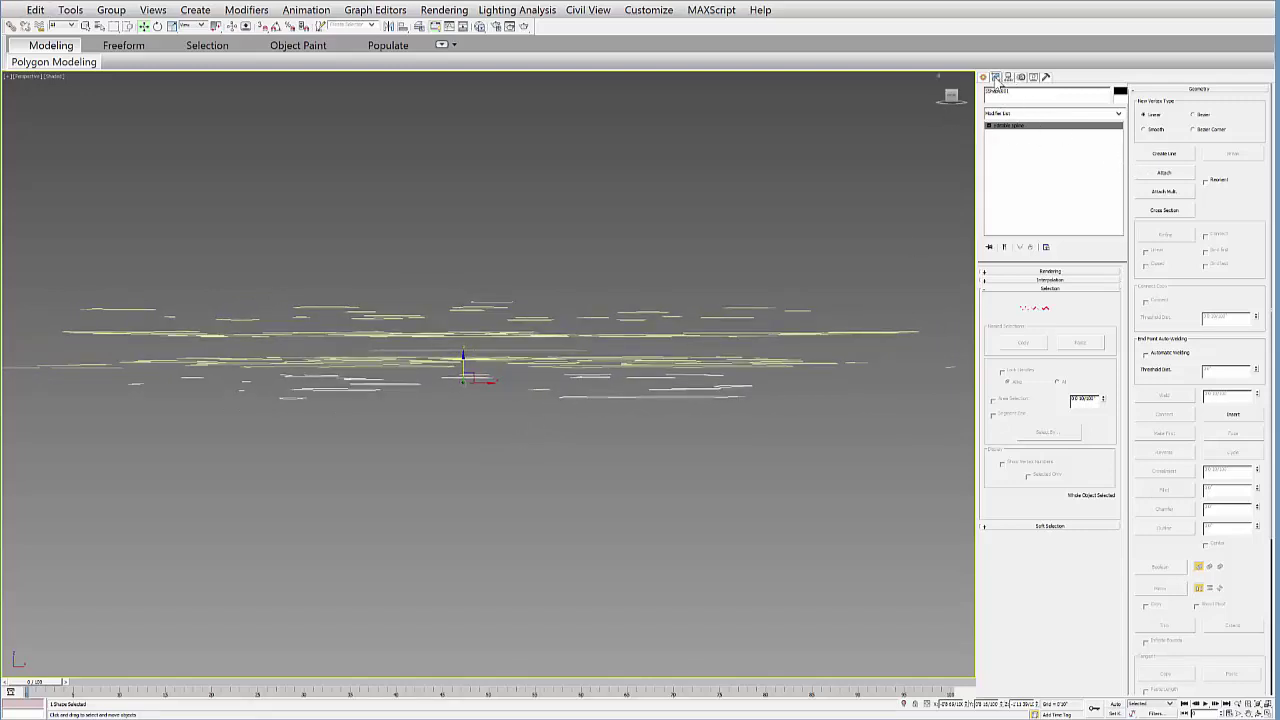
pyautogui.click(1160, 173)
pyautogui.keyDown('alt'); pyautogui.moveTo(611, 422); pyautogui.dragTo(630, 340, button='middle'); pyautogui.keyUp('alt')
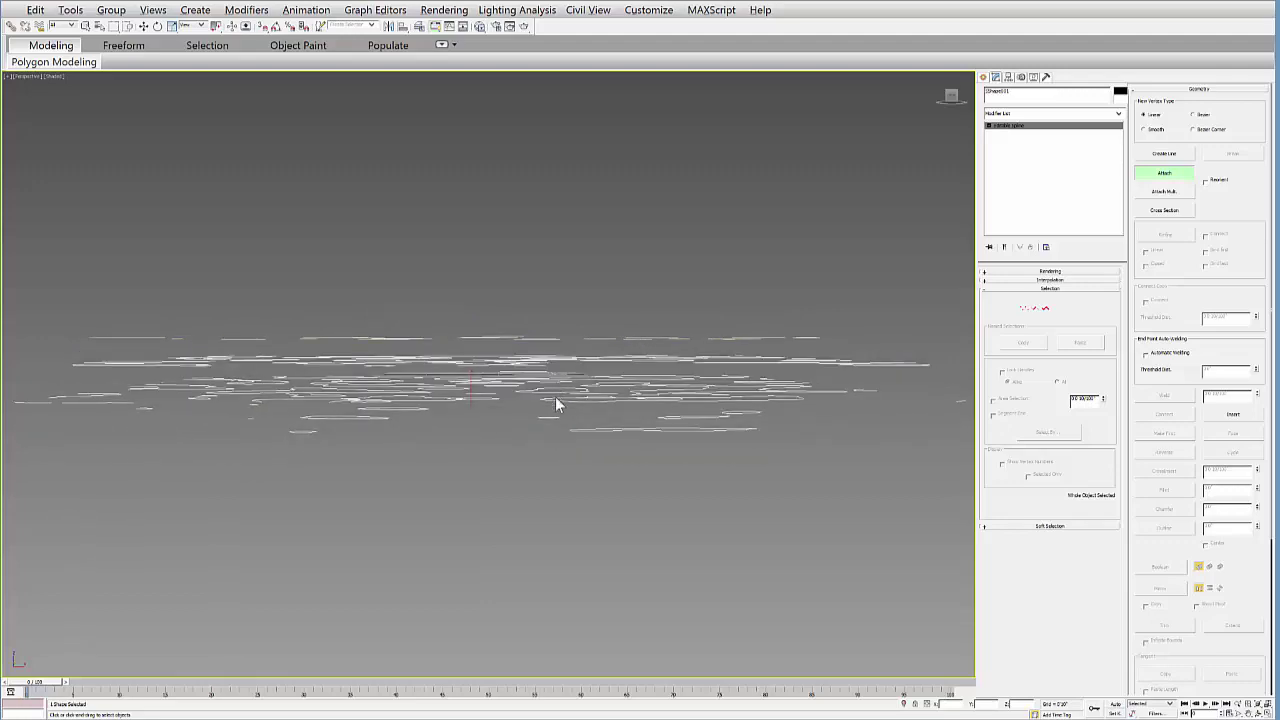
pyautogui.moveTo(557, 403)
pyautogui.keyDown('alt'); pyautogui.mouseDown(button='middle')
pyautogui.moveTo(569, 457)
pyautogui.moveTo(560, 437)
pyautogui.moveTo(575, 420)
pyautogui.mouseUp(button='middle'); pyautogui.keyUp('alt')
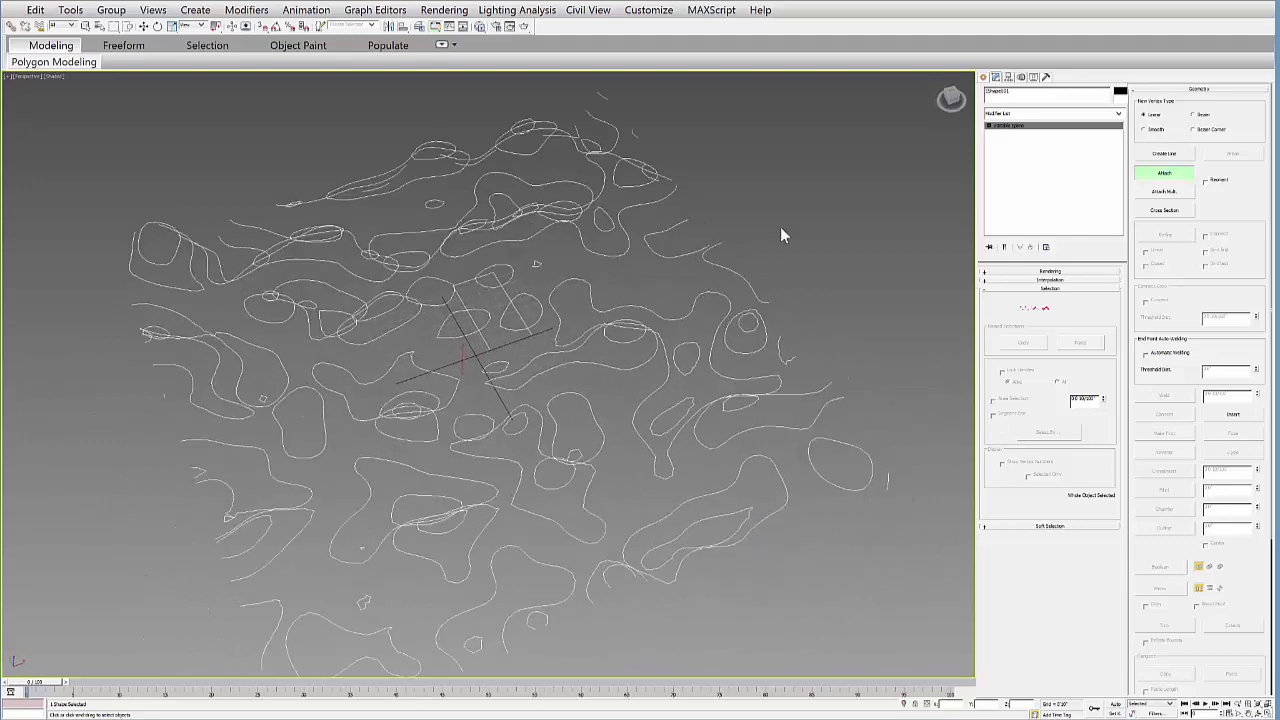
# Check the attached contours at Spline sub-object level, end the Attach command and return to the whole shape.
pyautogui.click(989, 125)
pyautogui.click(1004, 146)
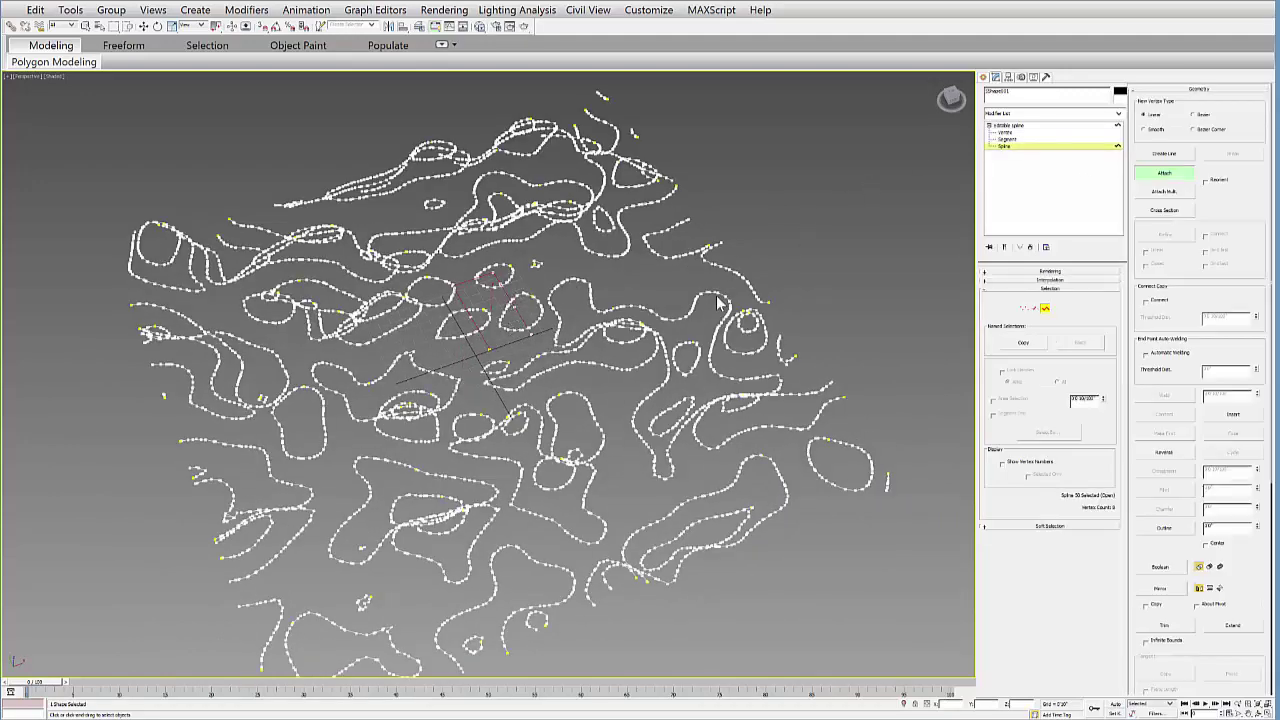
pyautogui.click(1174, 180)
pyautogui.keyDown('alt'); pyautogui.moveTo(570, 545); pyautogui.dragTo(526, 460, button='middle'); pyautogui.keyUp('alt')
pyautogui.keyDown('alt'); pyautogui.moveTo(510, 350); pyautogui.dragTo(515, 480, button='middle'); pyautogui.keyUp('alt')
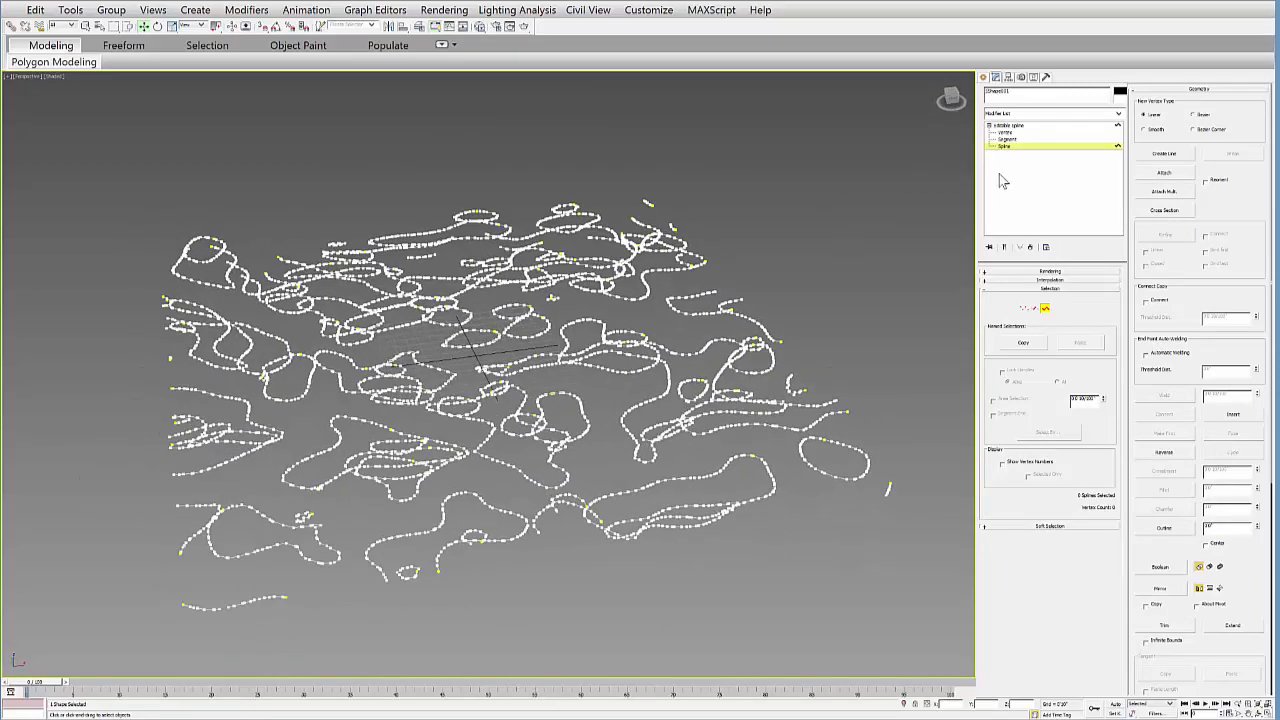
pyautogui.click(1008, 126)
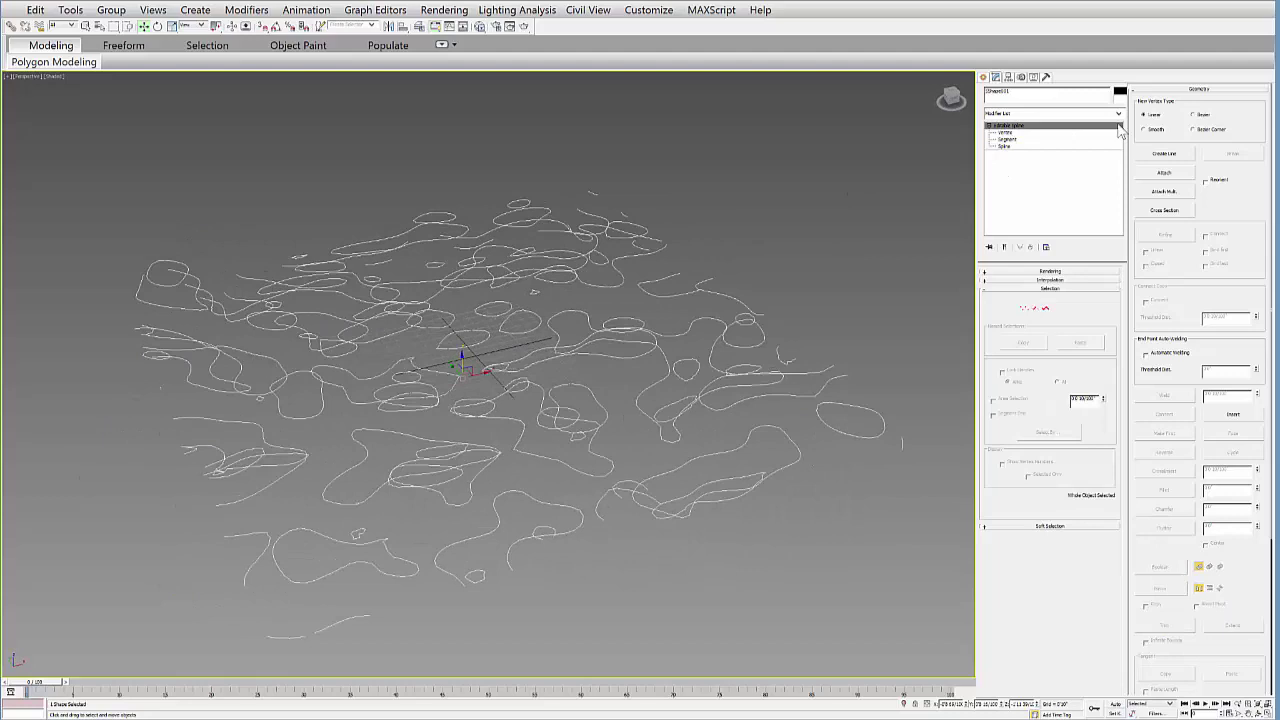
# Create a Terrain compound object from the attached contour shape and open its parameters for editing.
pyautogui.click(983, 77)
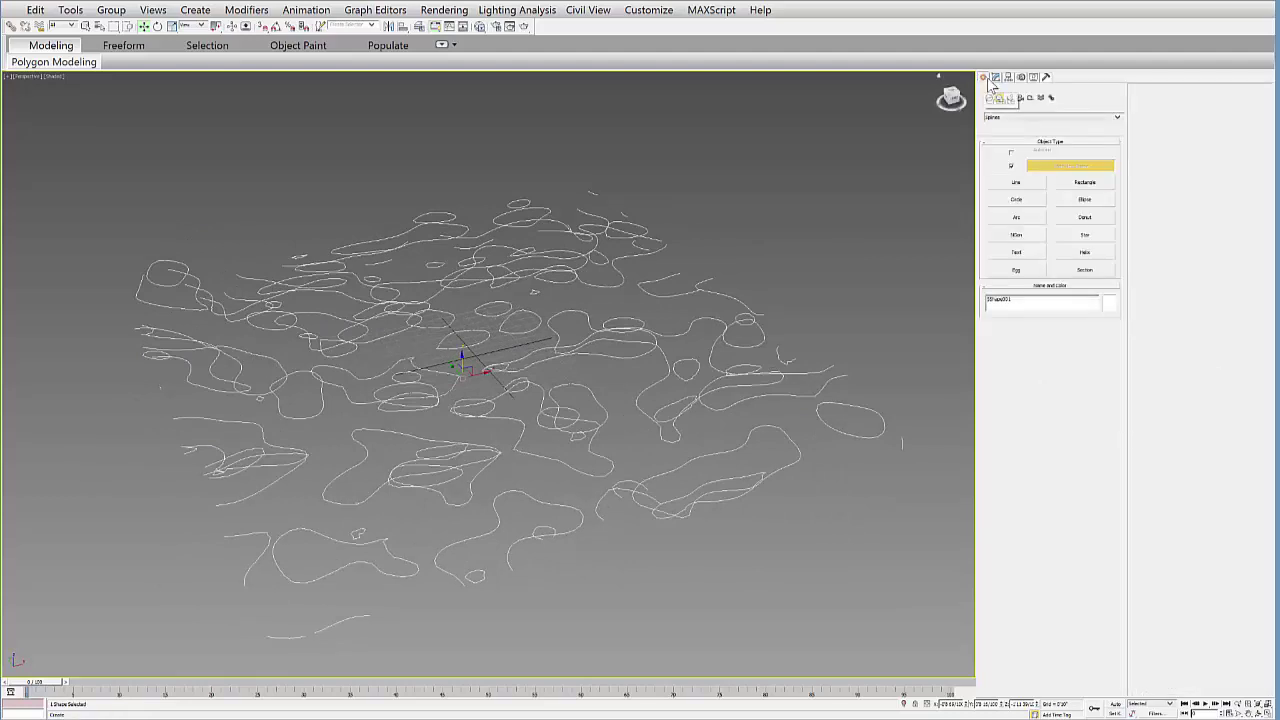
pyautogui.click(989, 98)
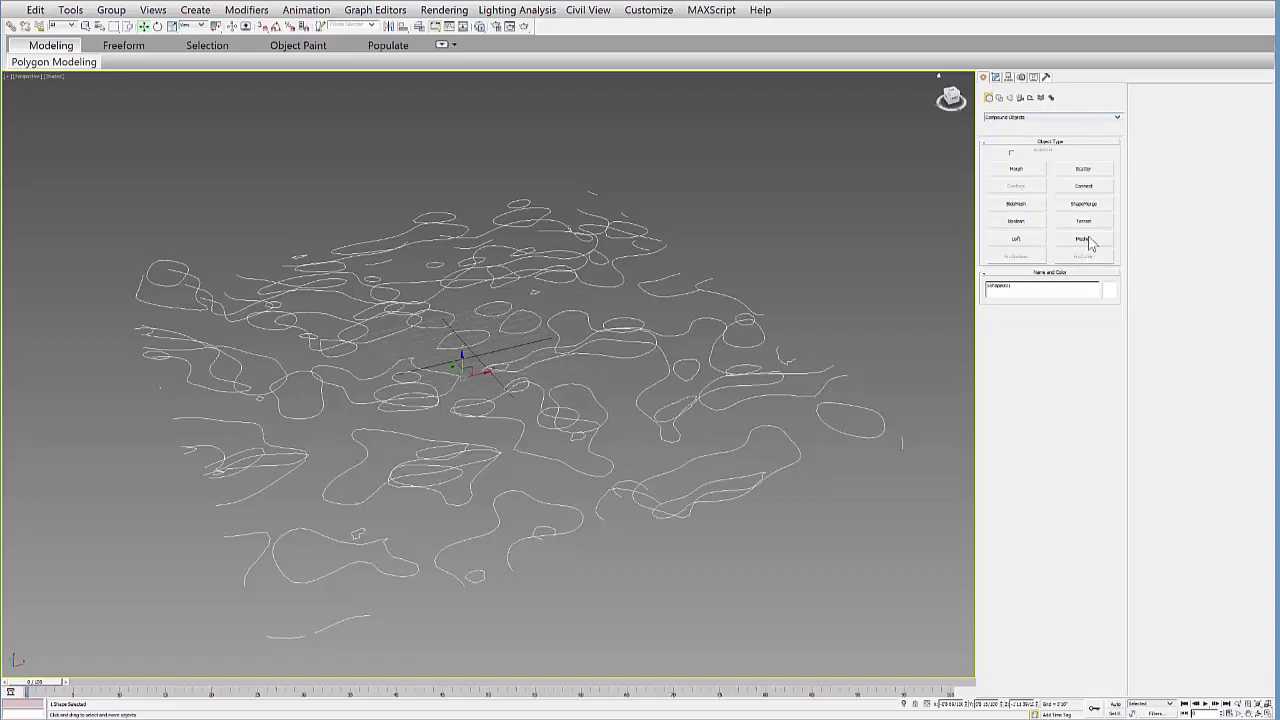
pyautogui.click(1083, 221)
pyautogui.keyDown('alt'); pyautogui.moveTo(599, 385); pyautogui.dragTo(662, 398, button='middle'); pyautogui.keyUp('alt')
pyautogui.click(998, 79)
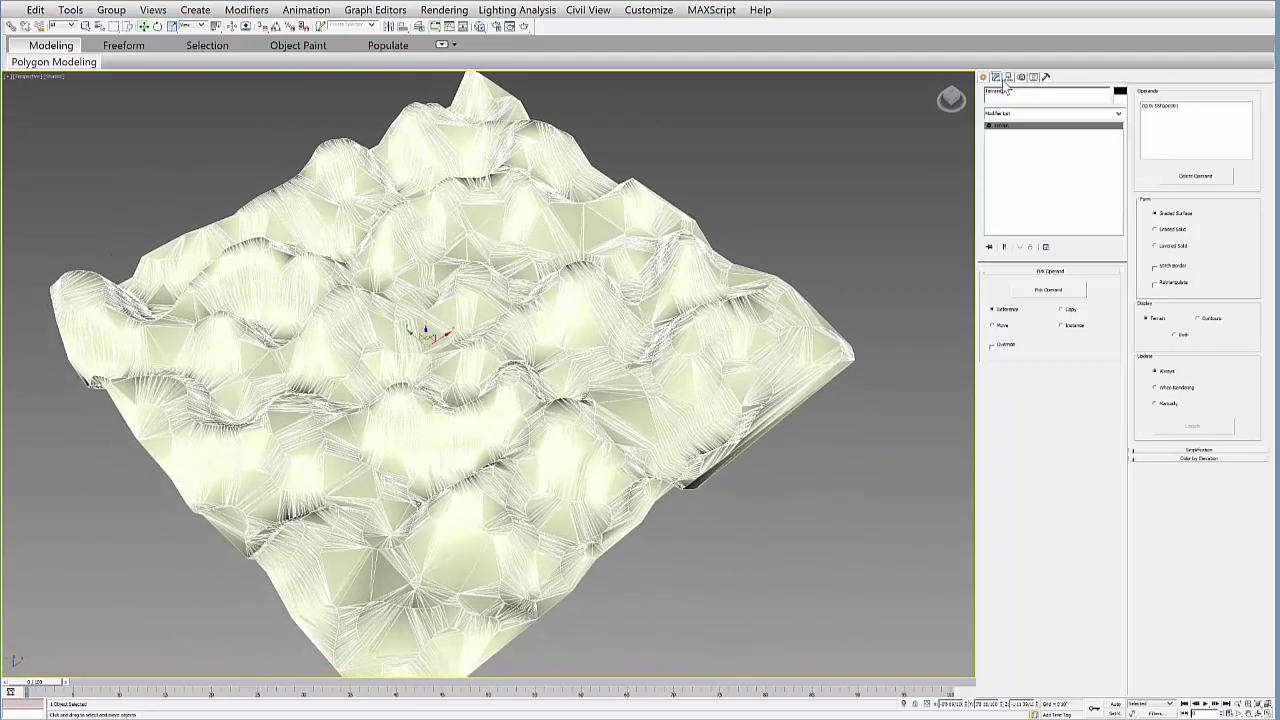
# Try the Graded Solid form on the terrain and switch back to Graded Surface.
pyautogui.click(1170, 230)
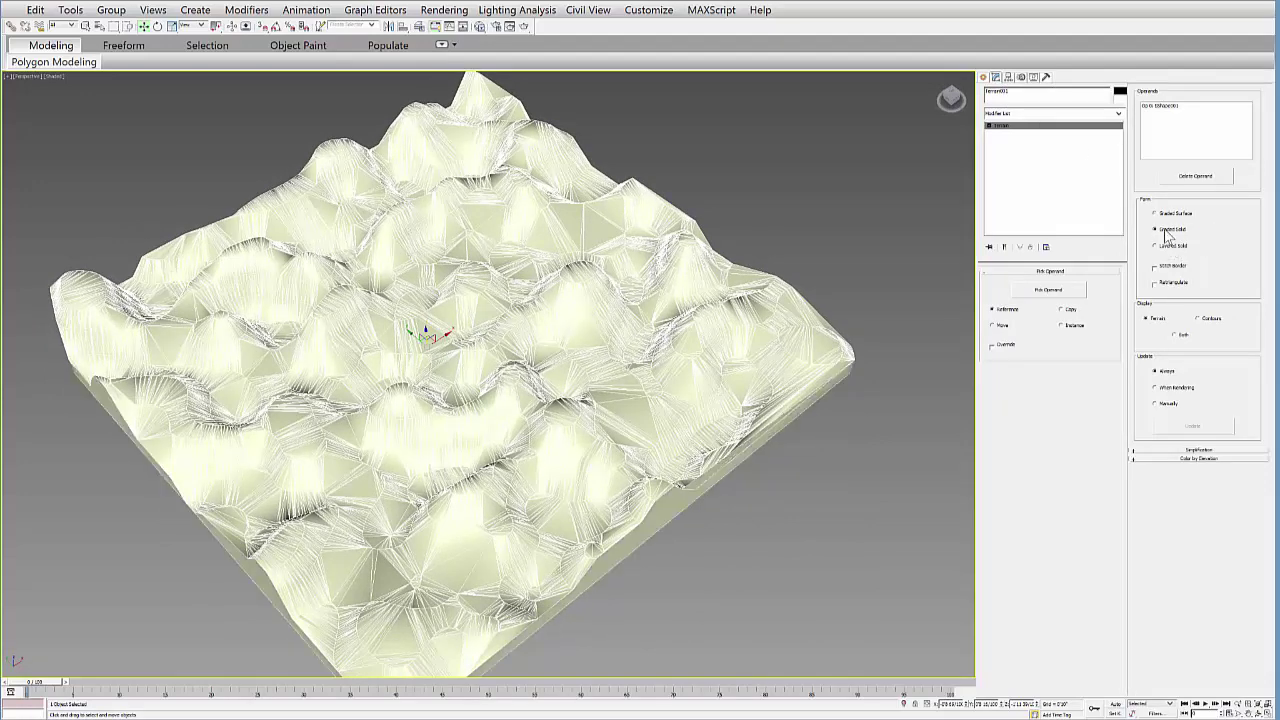
pyautogui.moveTo(728, 465)
pyautogui.keyDown('alt'); pyautogui.mouseDown(button='middle')
pyautogui.moveTo(711, 420)
pyautogui.moveTo(719, 459)
pyautogui.mouseUp(button='middle'); pyautogui.keyUp('alt')
pyautogui.click(1156, 214)
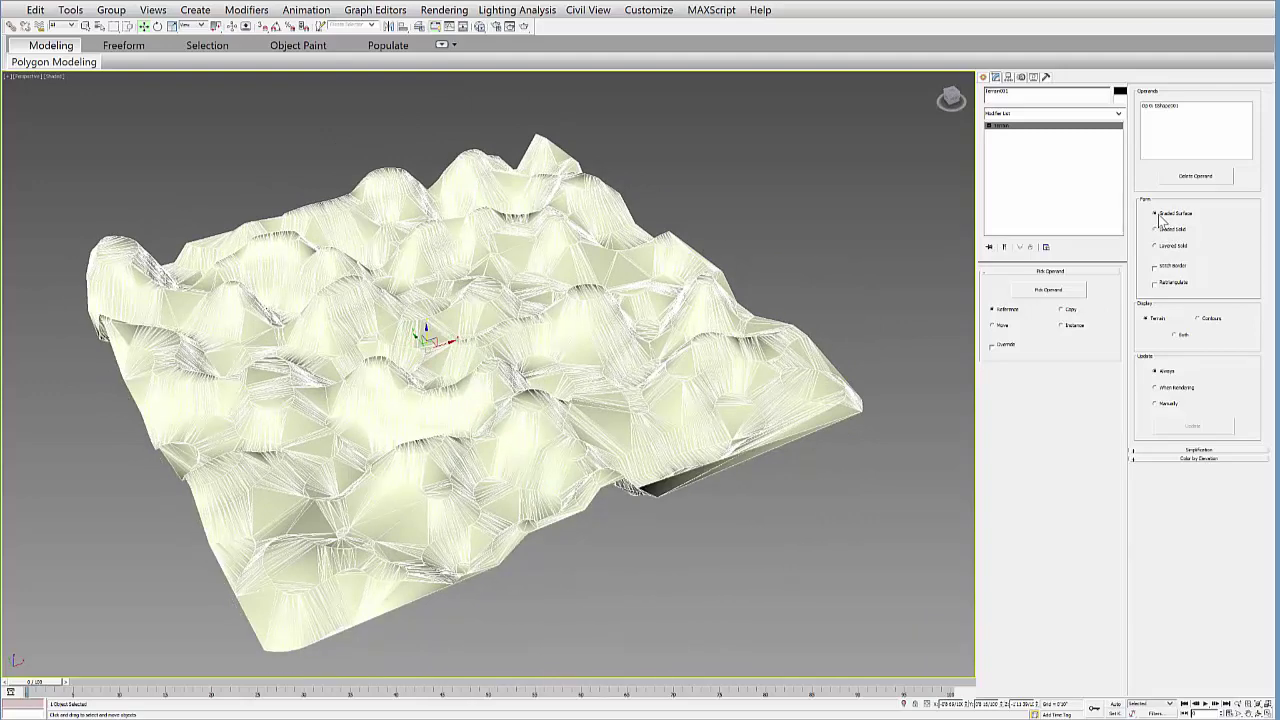
# Set the terrain's form to Layered Solid and enable Stitch Border.
pyautogui.click(1156, 246)
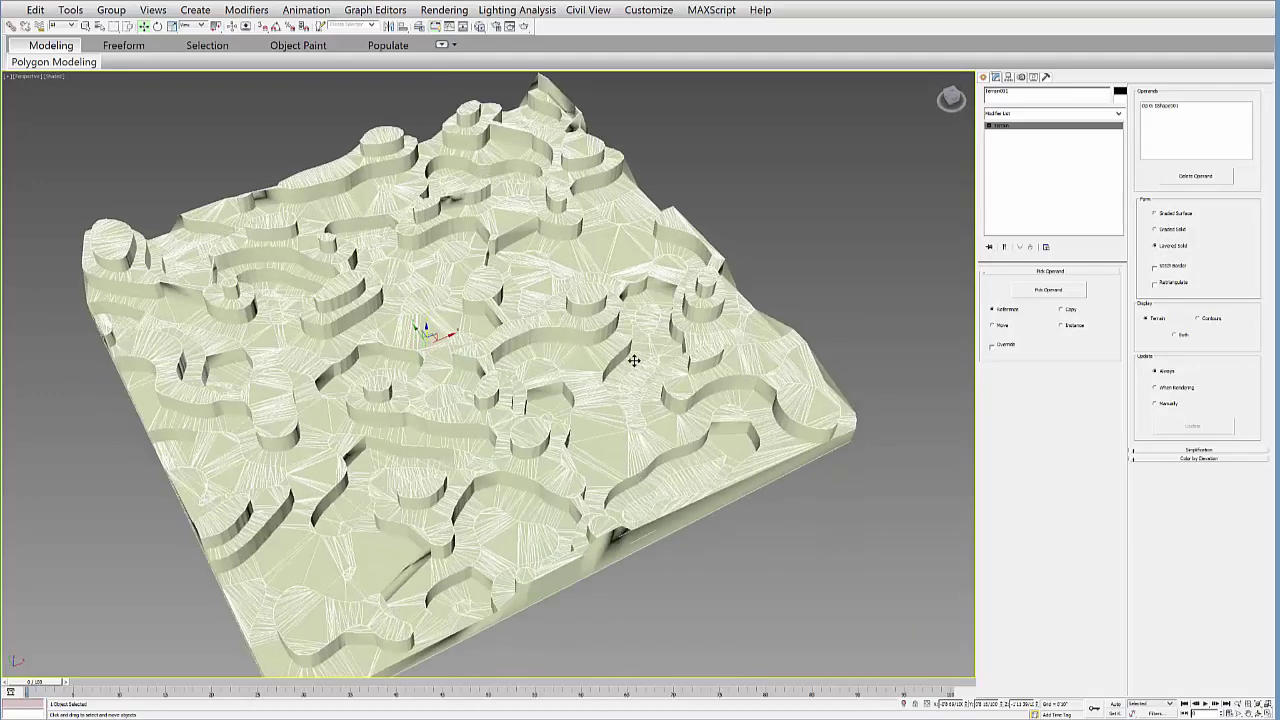
pyautogui.keyDown('alt'); pyautogui.moveTo(634, 360); pyautogui.dragTo(471, 287, button='middle'); pyautogui.keyUp('alt')
pyautogui.scroll(3, 490, 285)
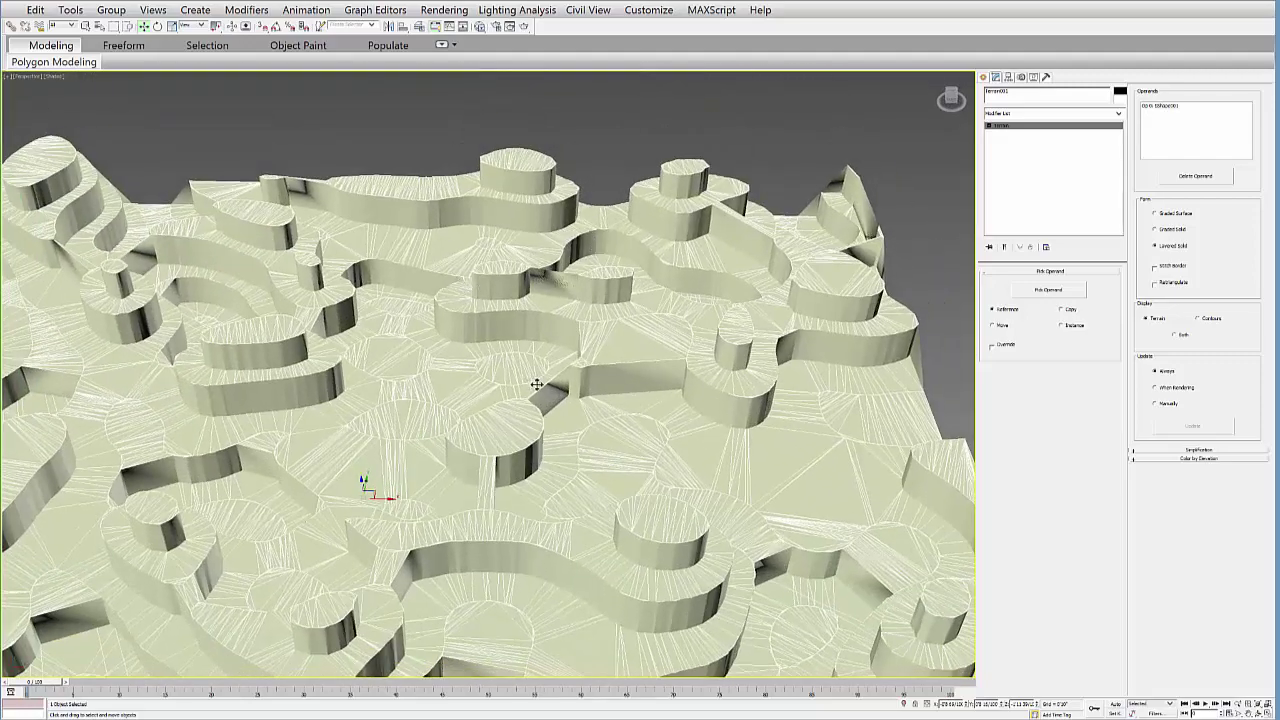
pyautogui.keyDown('alt'); pyautogui.moveTo(545, 400); pyautogui.dragTo(580, 351, button='middle'); pyautogui.keyUp('alt')
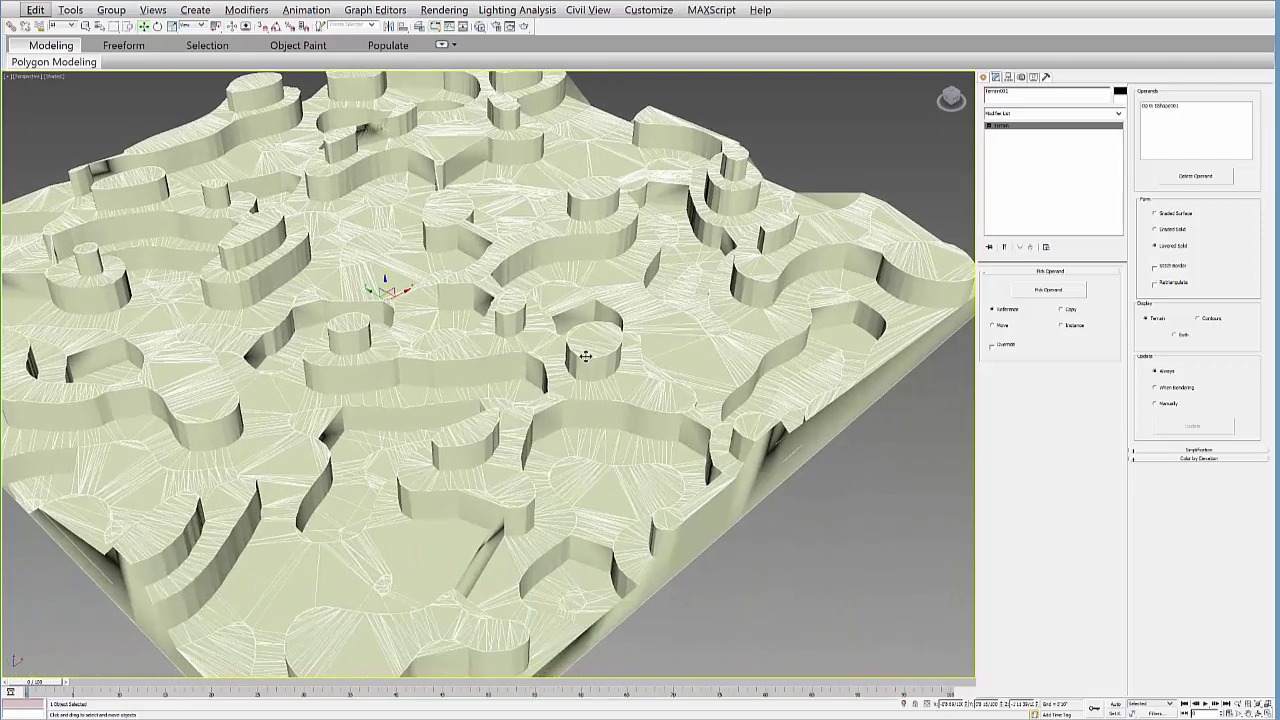
pyautogui.click(1155, 266)
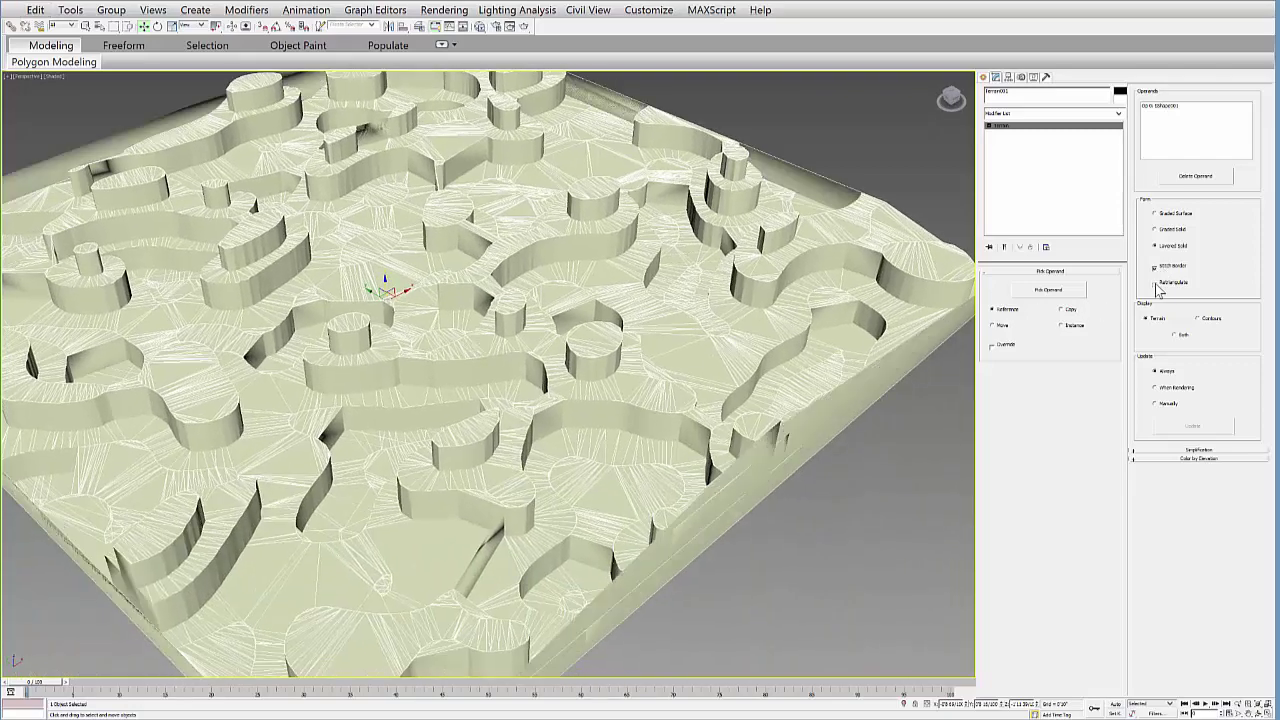
# Enable Retriangulate for the layered terrain and inspect the recalculated contour edges.
pyautogui.click(1155, 285)
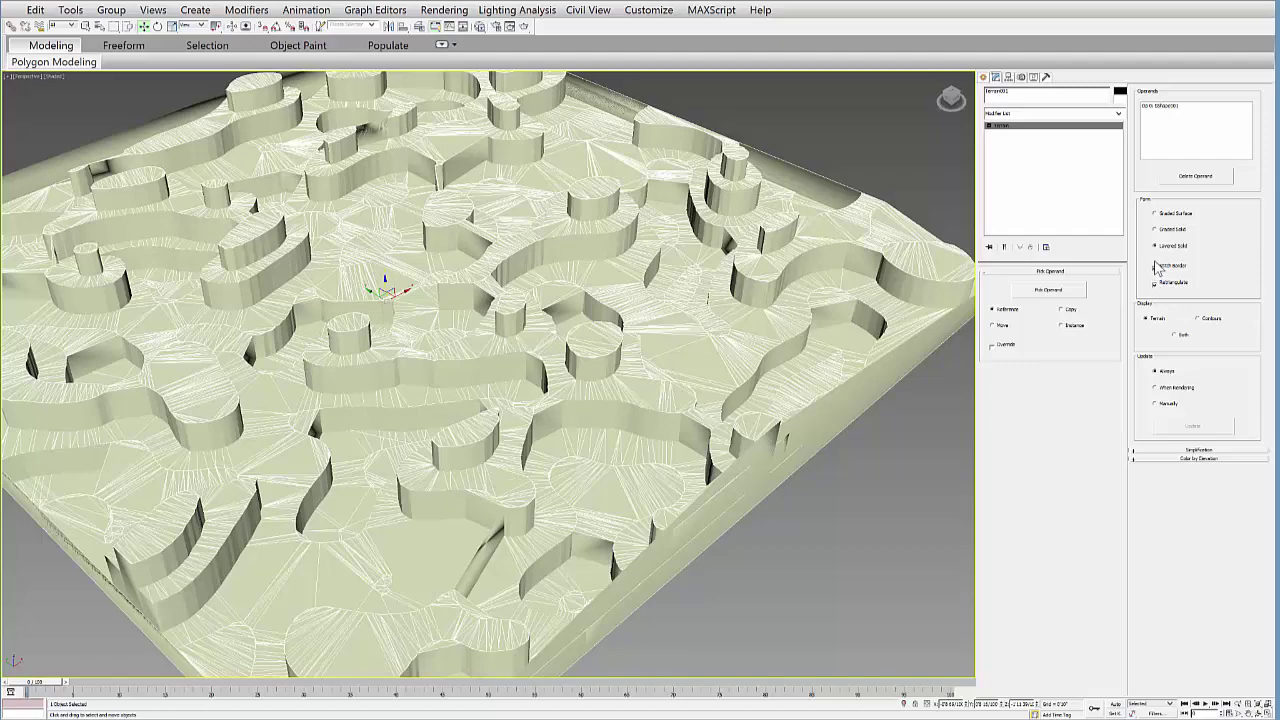
pyautogui.keyDown('alt'); pyautogui.moveTo(638, 399); pyautogui.dragTo(603, 440, button='middle'); pyautogui.keyUp('alt')
pyautogui.keyDown('alt'); pyautogui.moveTo(671, 349); pyautogui.dragTo(750, 268, button='middle'); pyautogui.keyUp('alt')
# Set the terrain's form to Graded Surface and turn off Stitch Border.
pyautogui.click(1156, 217)
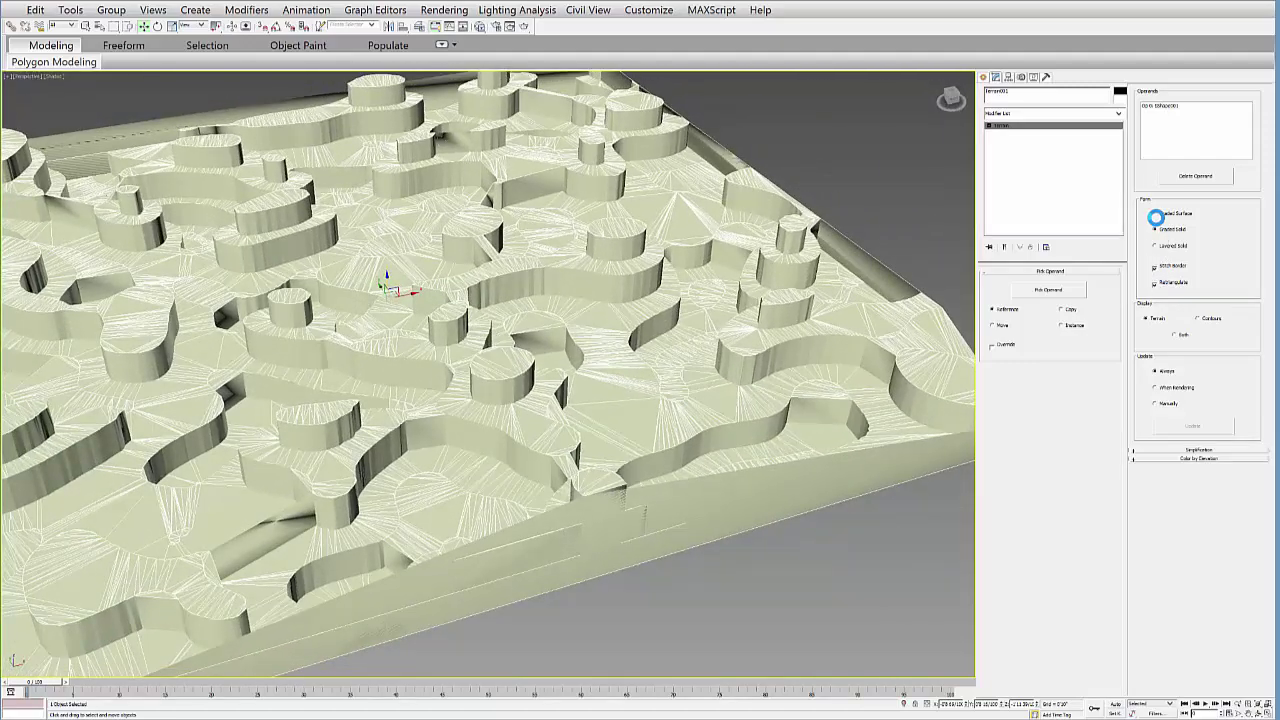
pyautogui.click(1156, 213)
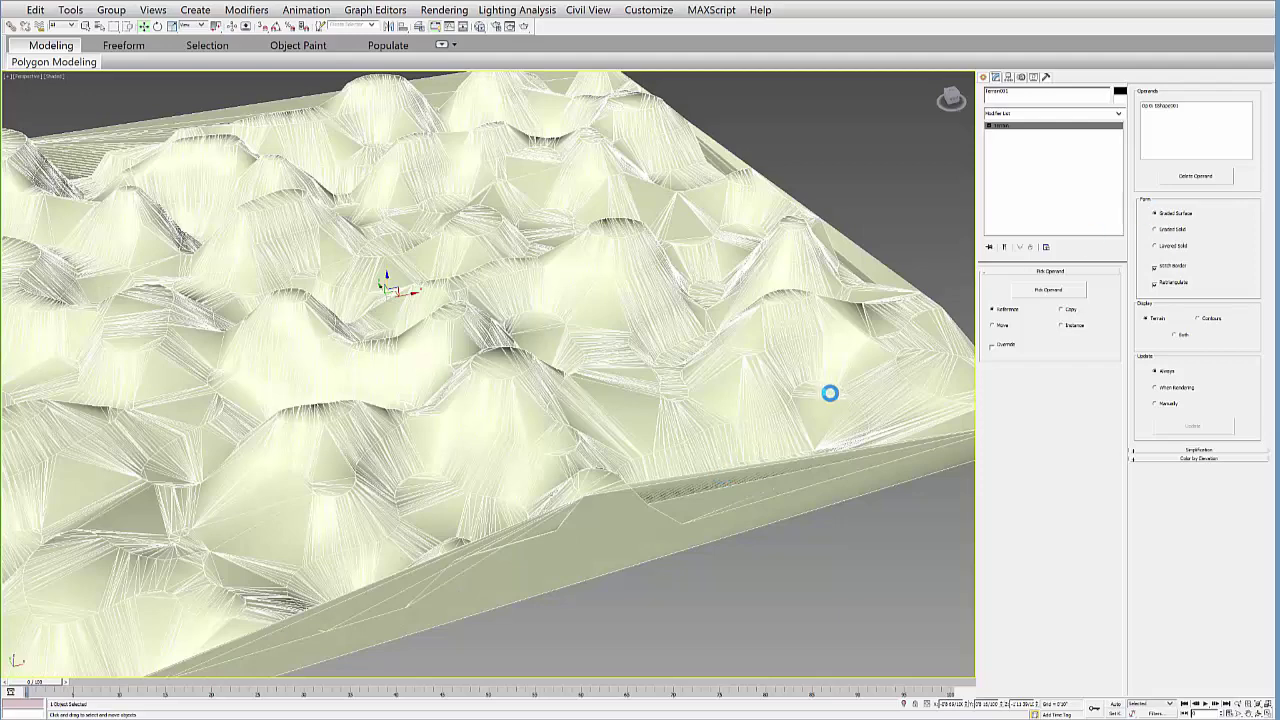
pyautogui.click(1157, 266)
pyautogui.click(1157, 266)
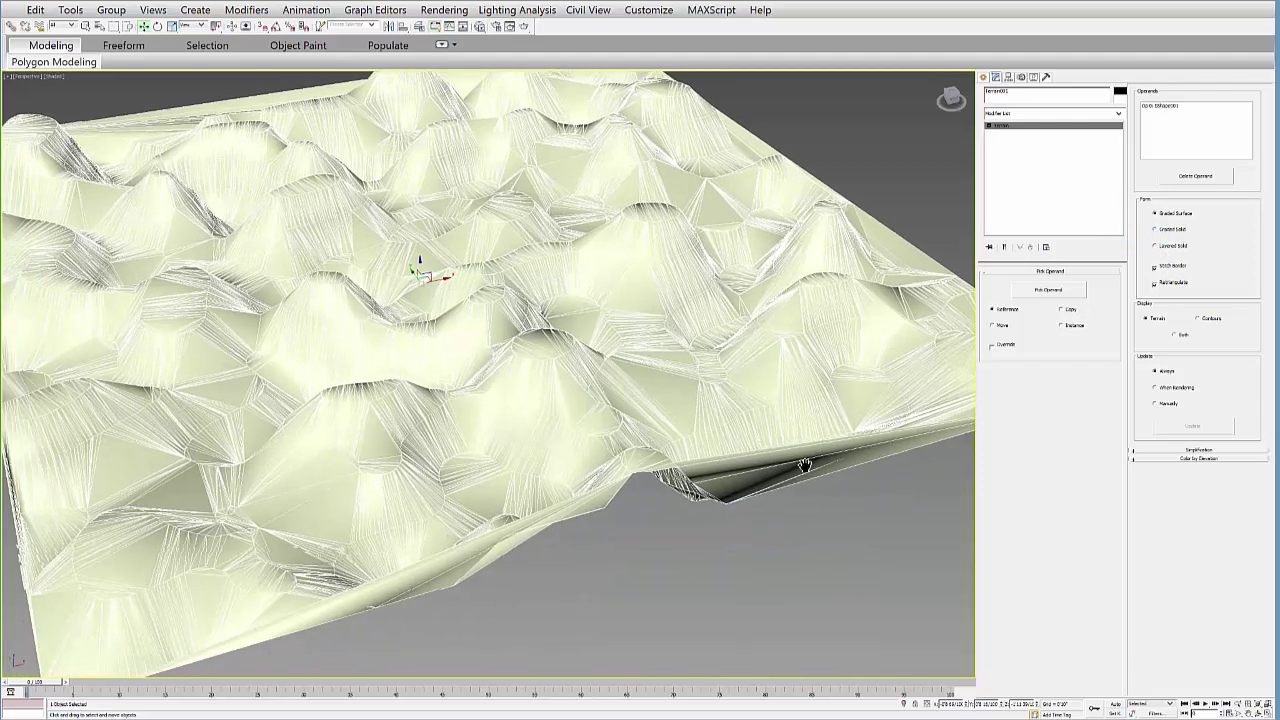
pyautogui.click(1154, 268)
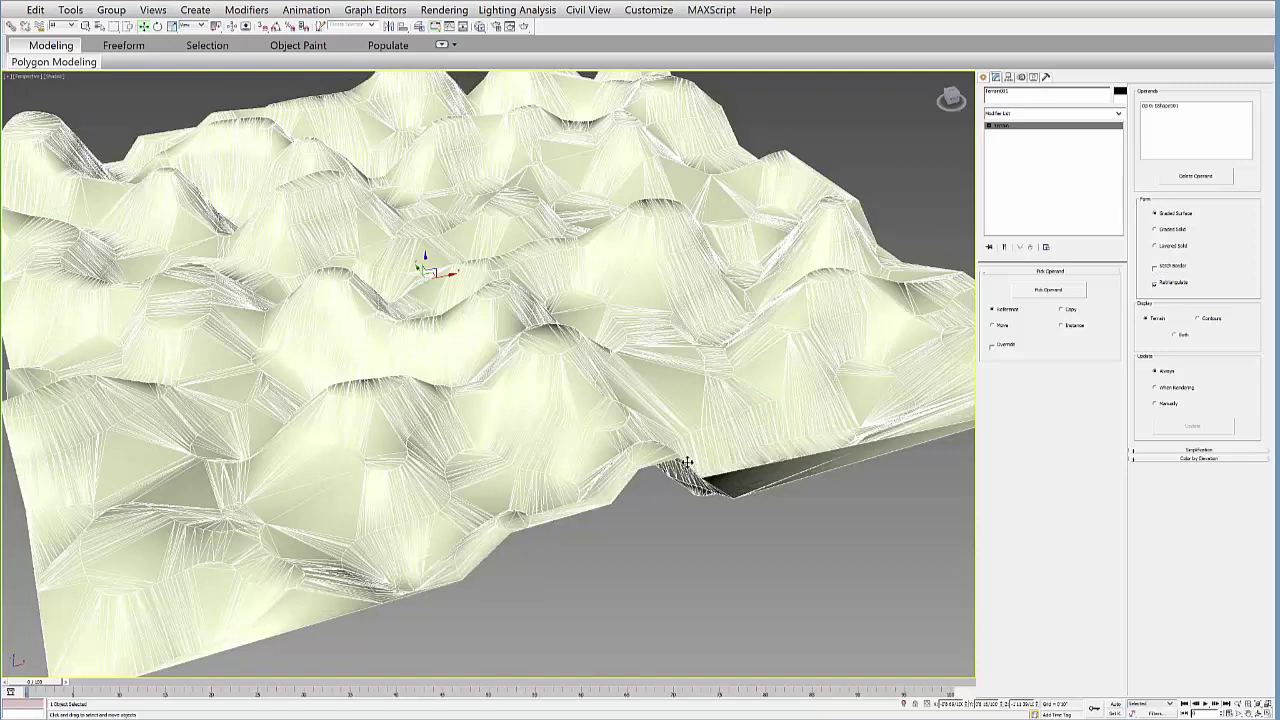
# Simplify the terrain horizontally, trying Use 1/2 of Points and settling on Use 1/4 of Points.
pyautogui.click(1199, 450)
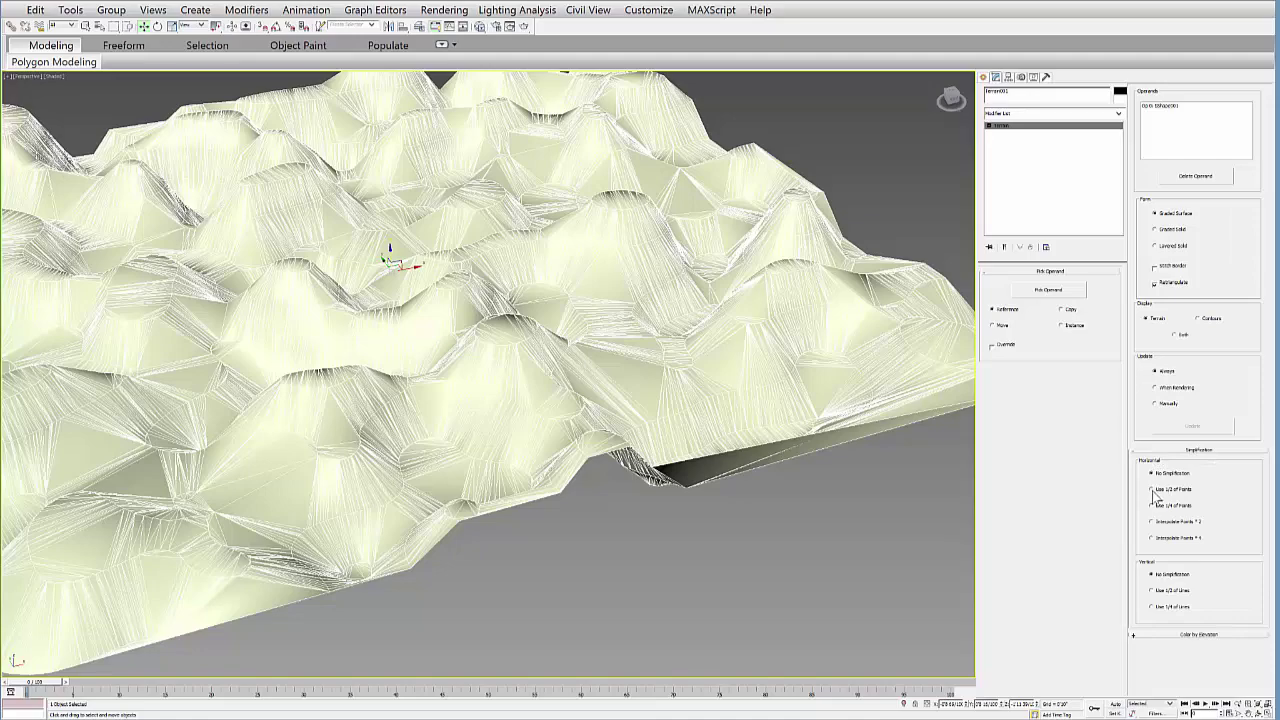
pyautogui.click(1152, 490)
pyautogui.moveTo(704, 472); pyautogui.dragTo(742, 468, button='middle')
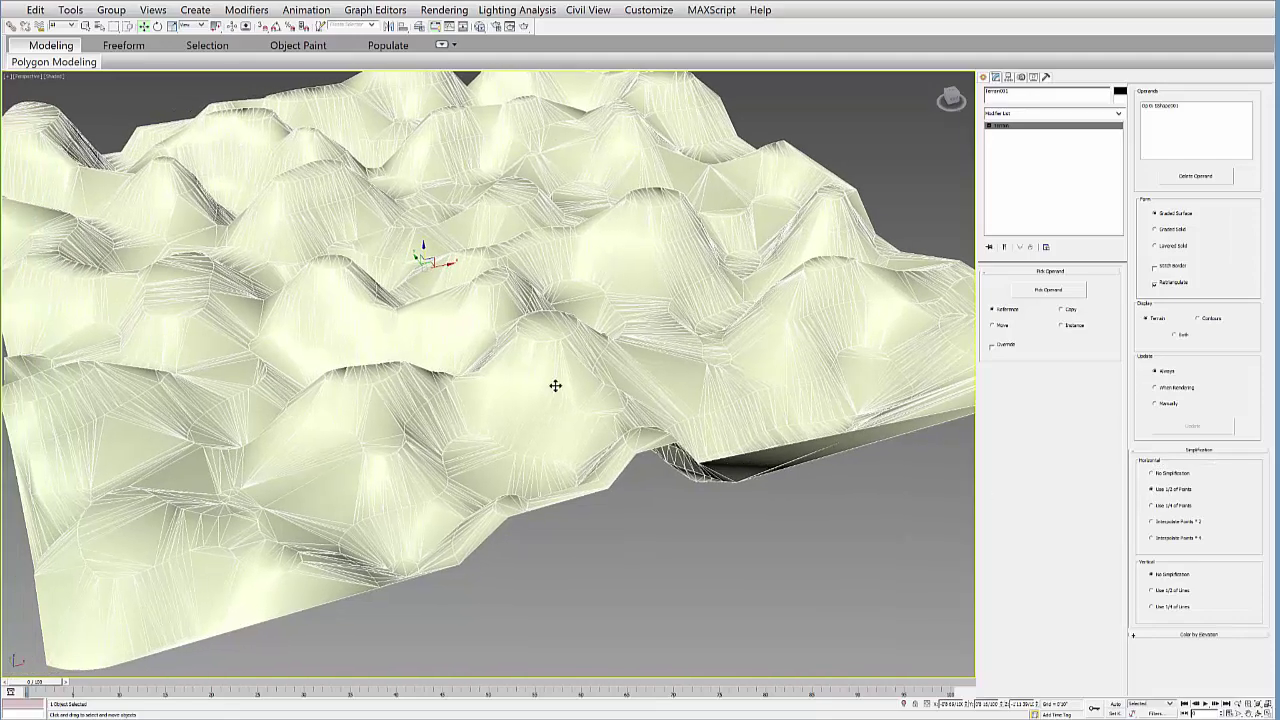
pyautogui.keyDown('alt'); pyautogui.moveTo(555, 386); pyautogui.dragTo(628, 362, button='middle'); pyautogui.keyUp('alt')
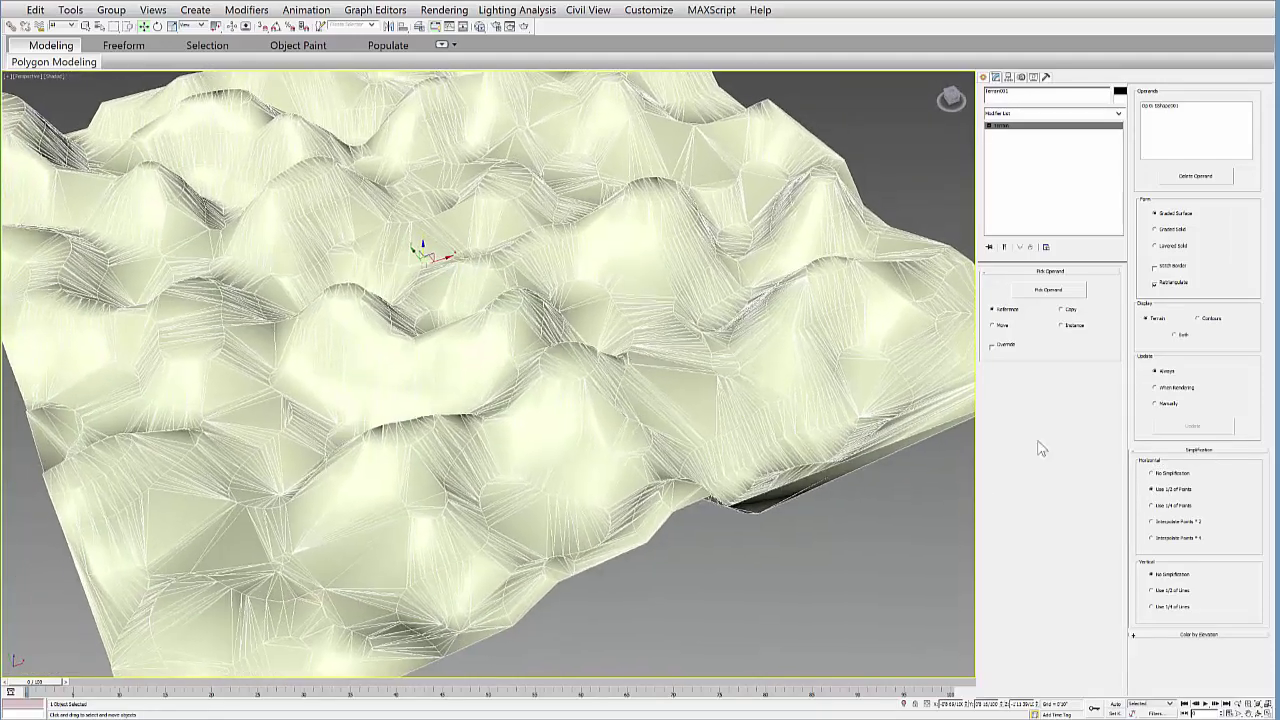
pyautogui.click(1151, 507)
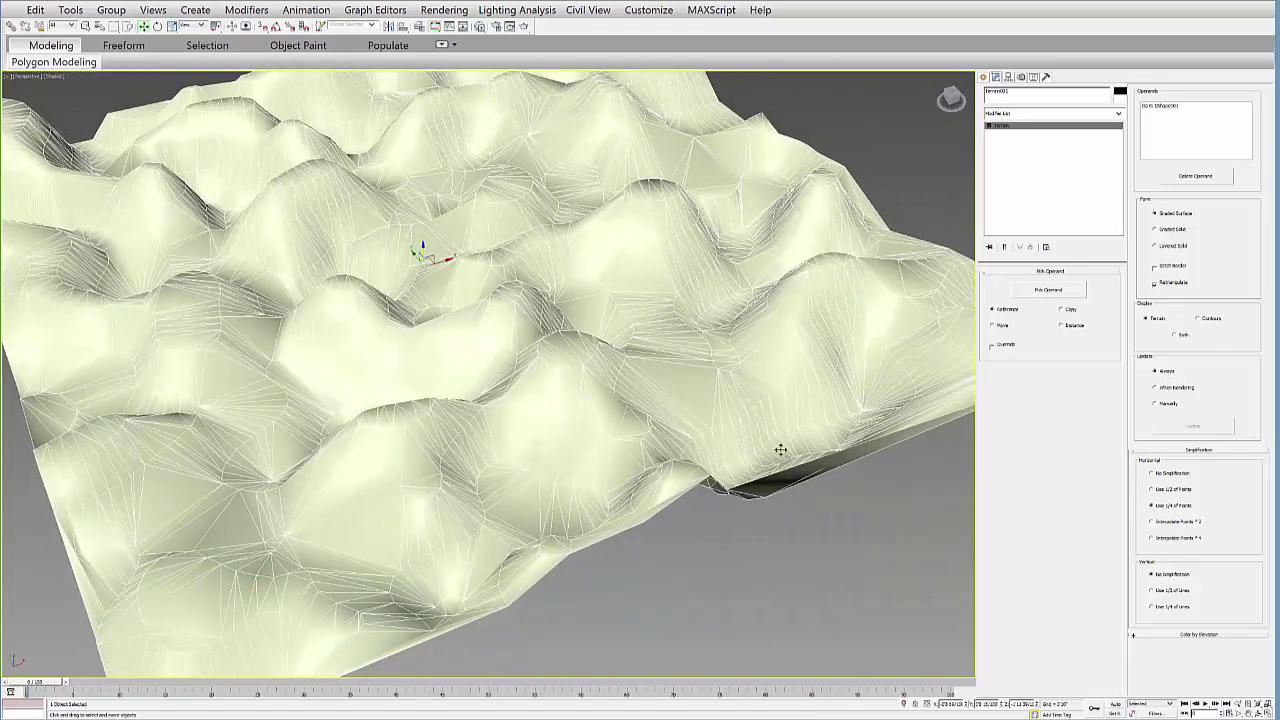
pyautogui.moveTo(781, 449); pyautogui.dragTo(750, 445, button='middle')
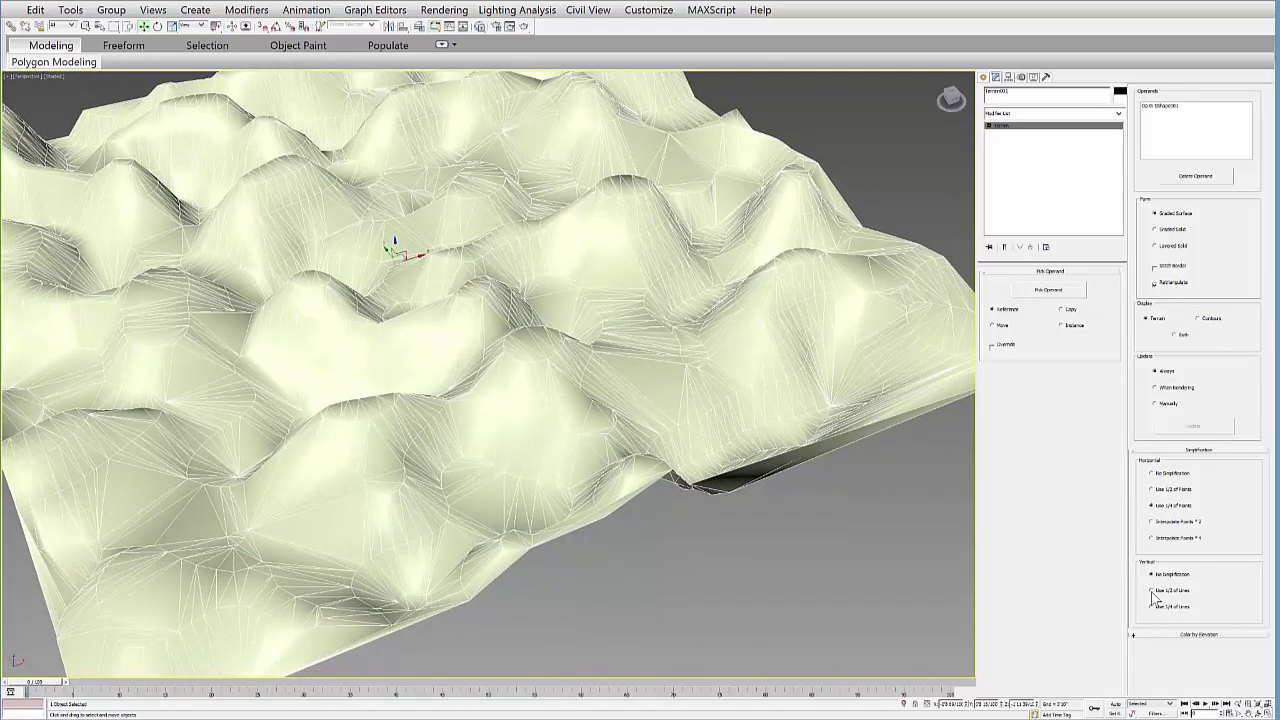
# Try the vertical simplification Use 1/2 of Lines on the terrain and return to No Simplification.
pyautogui.click(1152, 591)
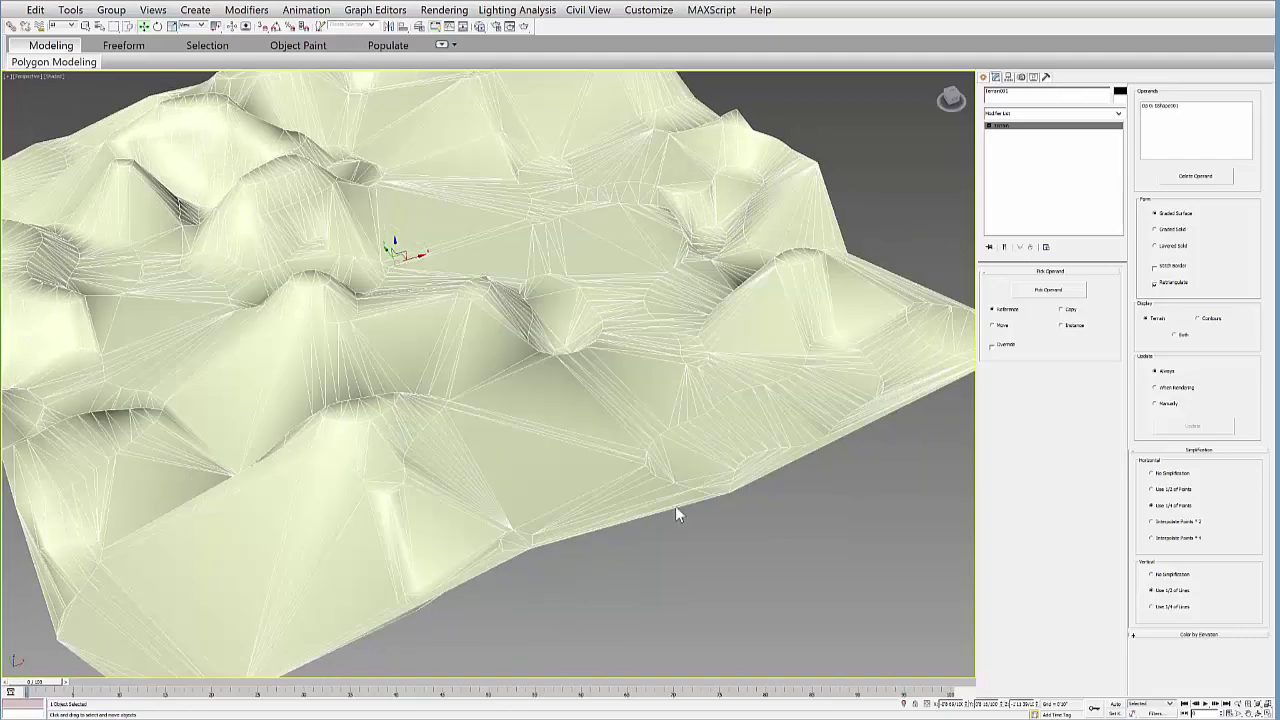
pyautogui.keyDown('alt'); pyautogui.moveTo(465, 462); pyautogui.dragTo(467, 488, button='middle'); pyautogui.keyUp('alt')
pyautogui.keyDown('alt'); pyautogui.moveTo(468, 452); pyautogui.dragTo(420, 490, button='middle'); pyautogui.keyUp('alt')
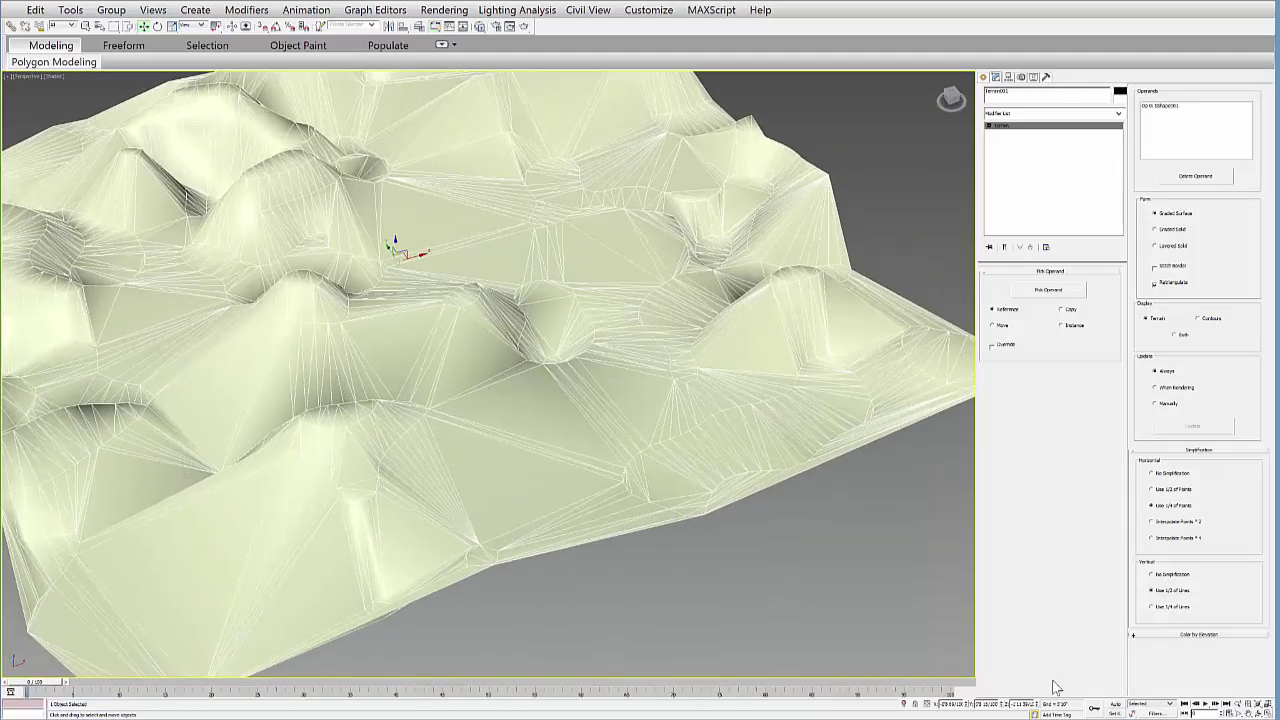
pyautogui.click(1152, 575)
# Unhide the original wavy plane and compare its surface with the terrain up close from several angles.
pyautogui.keyDown('alt'); pyautogui.moveTo(371, 231); pyautogui.dragTo(522, 314, button='middle'); pyautogui.keyUp('alt')
pyautogui.scroll(-3, 506, 363)
pyautogui.rightClick(522, 314)
pyautogui.click(553, 245)
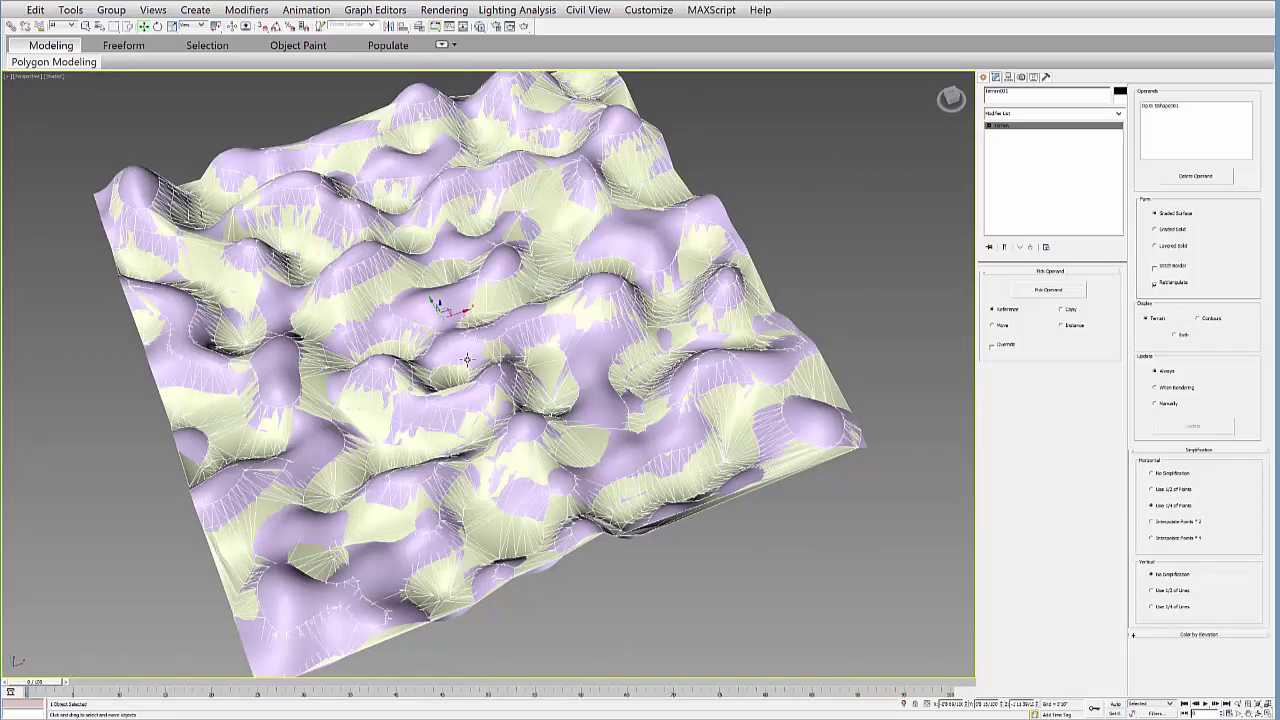
pyautogui.moveTo(466, 360)
pyautogui.keyDown('alt'); pyautogui.mouseDown(button='middle')
pyautogui.moveTo(476, 424)
pyautogui.moveTo(469, 377)
pyautogui.mouseUp(button='middle'); pyautogui.keyUp('alt')
pyautogui.scroll(4, 476, 424)
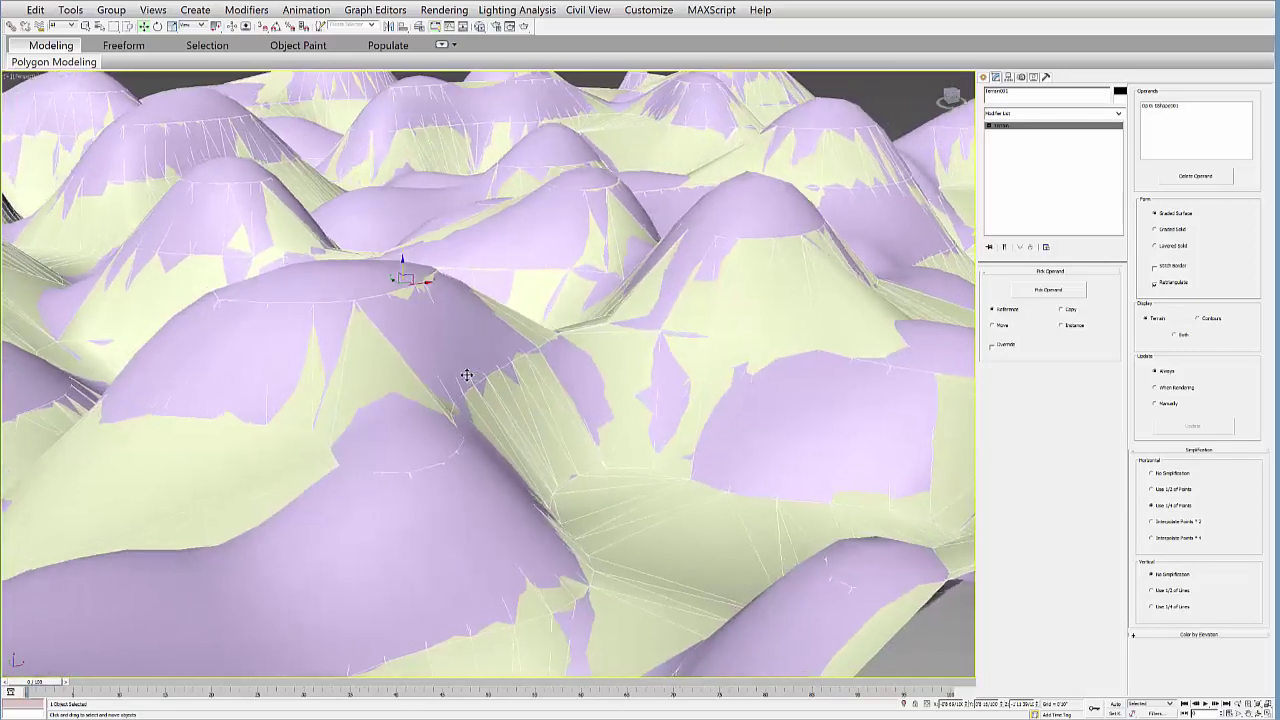
pyautogui.scroll(-4, 469, 377)
pyautogui.keyDown('alt'); pyautogui.moveTo(440, 309); pyautogui.dragTo(436, 343, button='middle'); pyautogui.keyUp('alt')
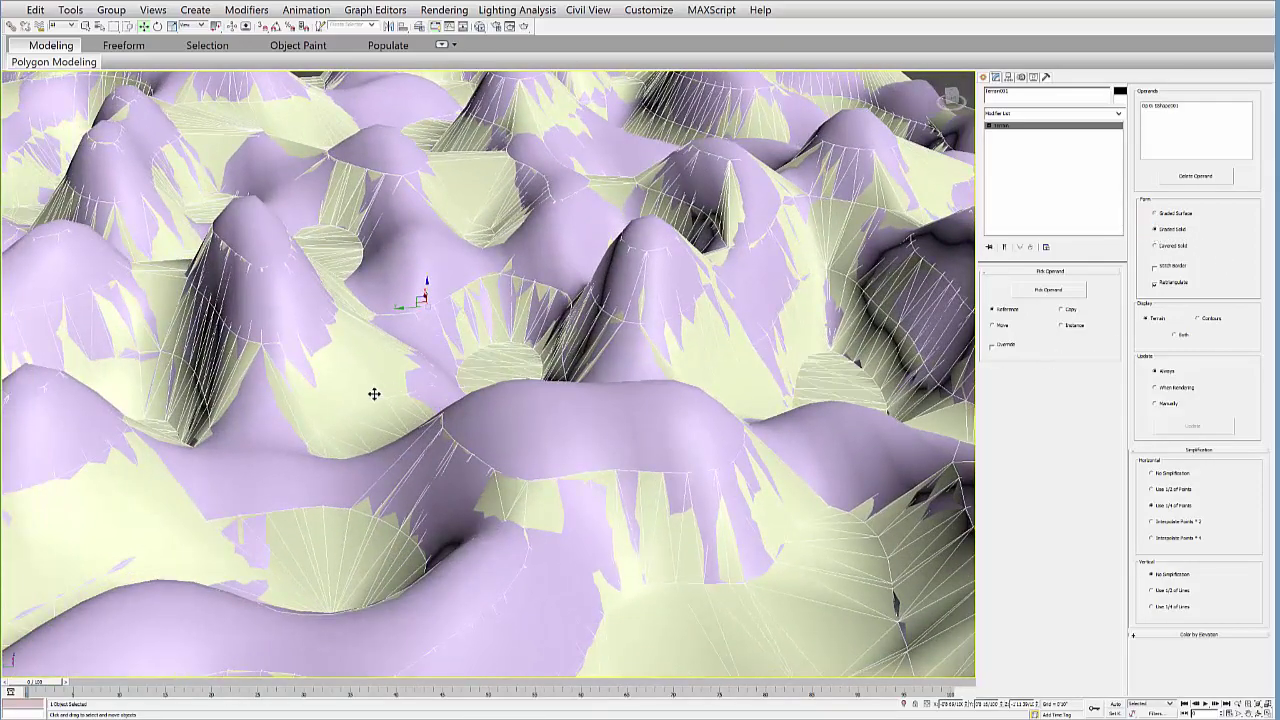
pyautogui.keyDown('alt'); pyautogui.moveTo(374, 394); pyautogui.dragTo(425, 385, button='middle'); pyautogui.keyUp('alt')
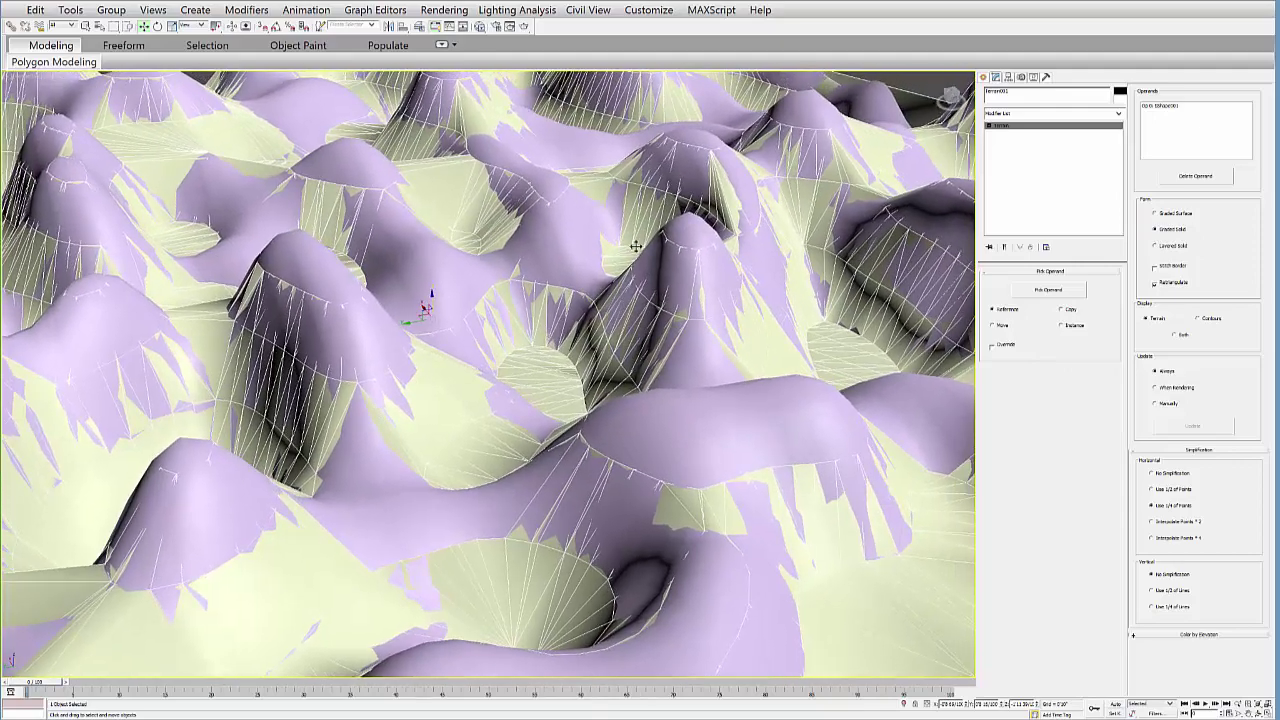
# Hide the original wavy plane and reselect the terrain.
pyautogui.click(688, 236)
pyautogui.rightClick(688, 236)
pyautogui.click(723, 186)
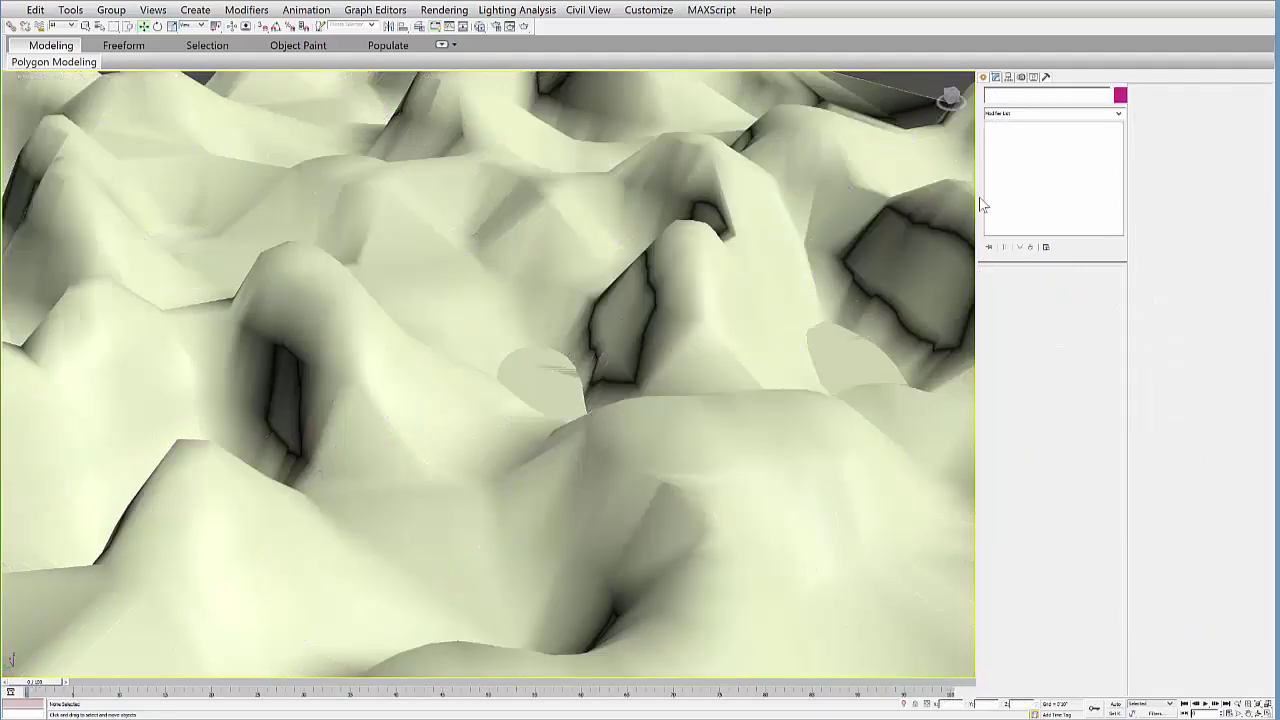
pyautogui.click(716, 348)
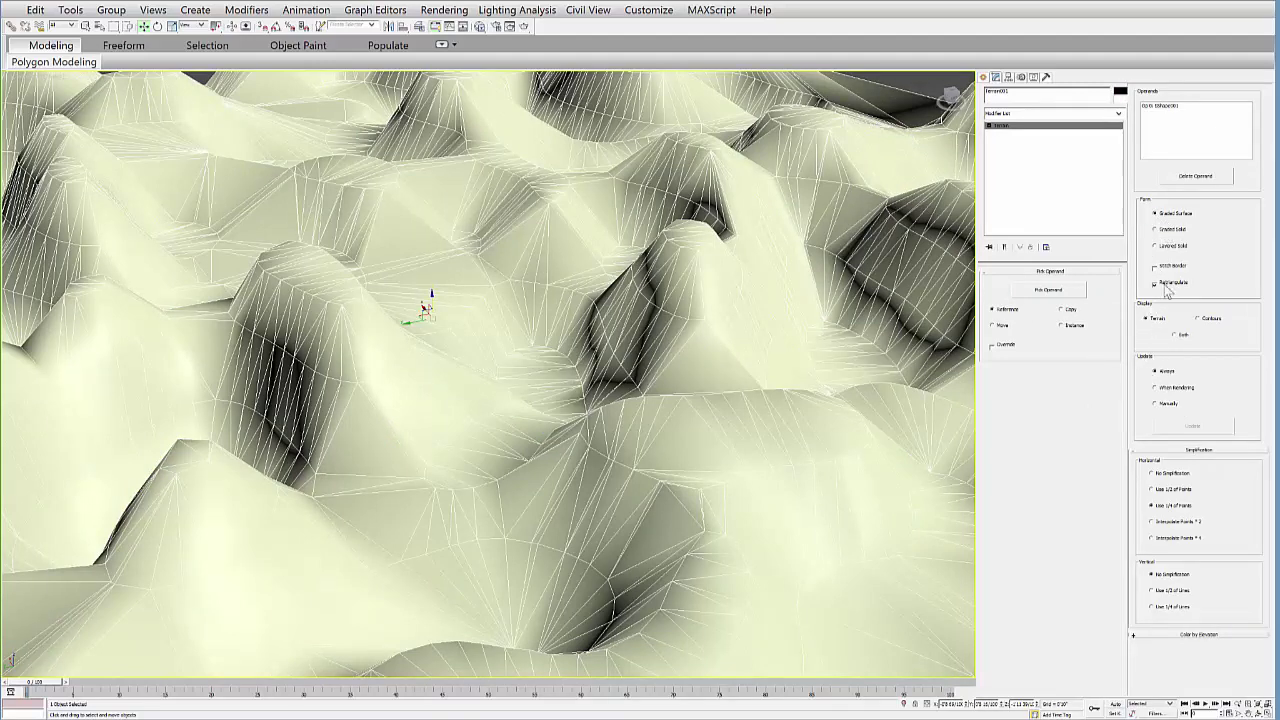
# Try the Layered Solid form on the simplified terrain and switch back to Graded Surface.
pyautogui.click(1156, 246)
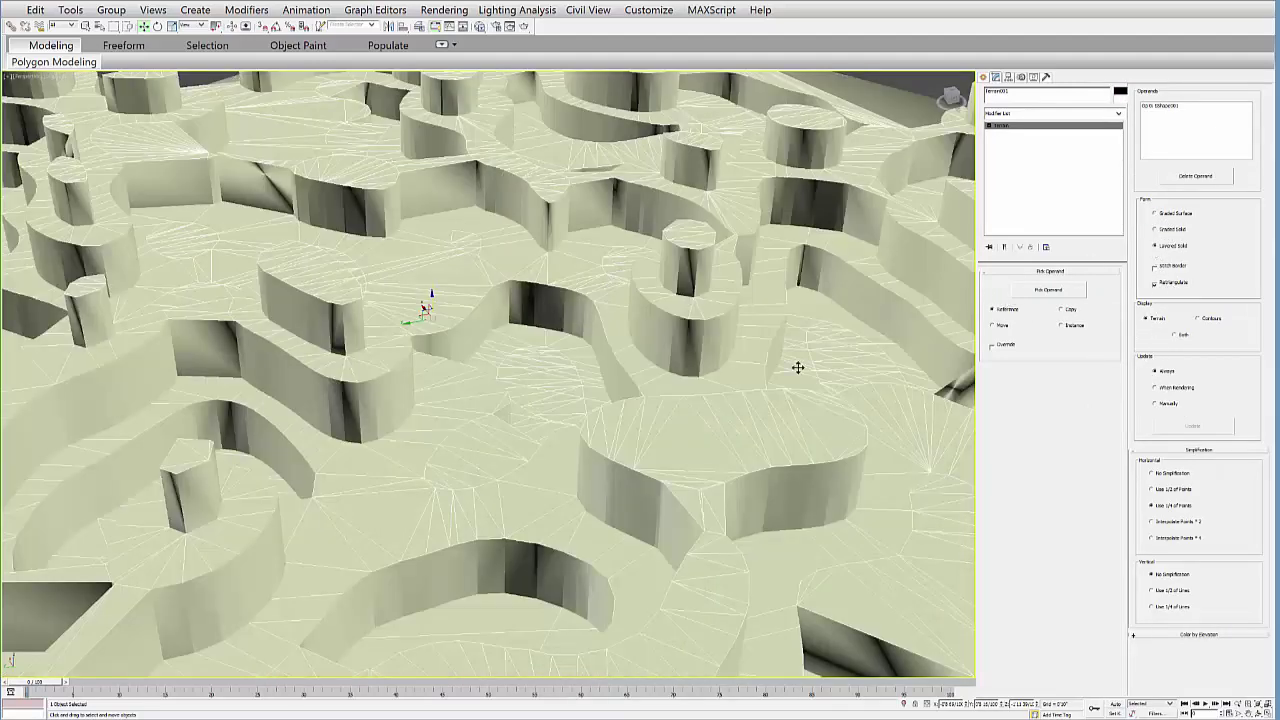
pyautogui.keyDown('alt'); pyautogui.moveTo(362, 276); pyautogui.dragTo(840, 201, button='middle'); pyautogui.keyUp('alt')
pyautogui.click(1156, 214)
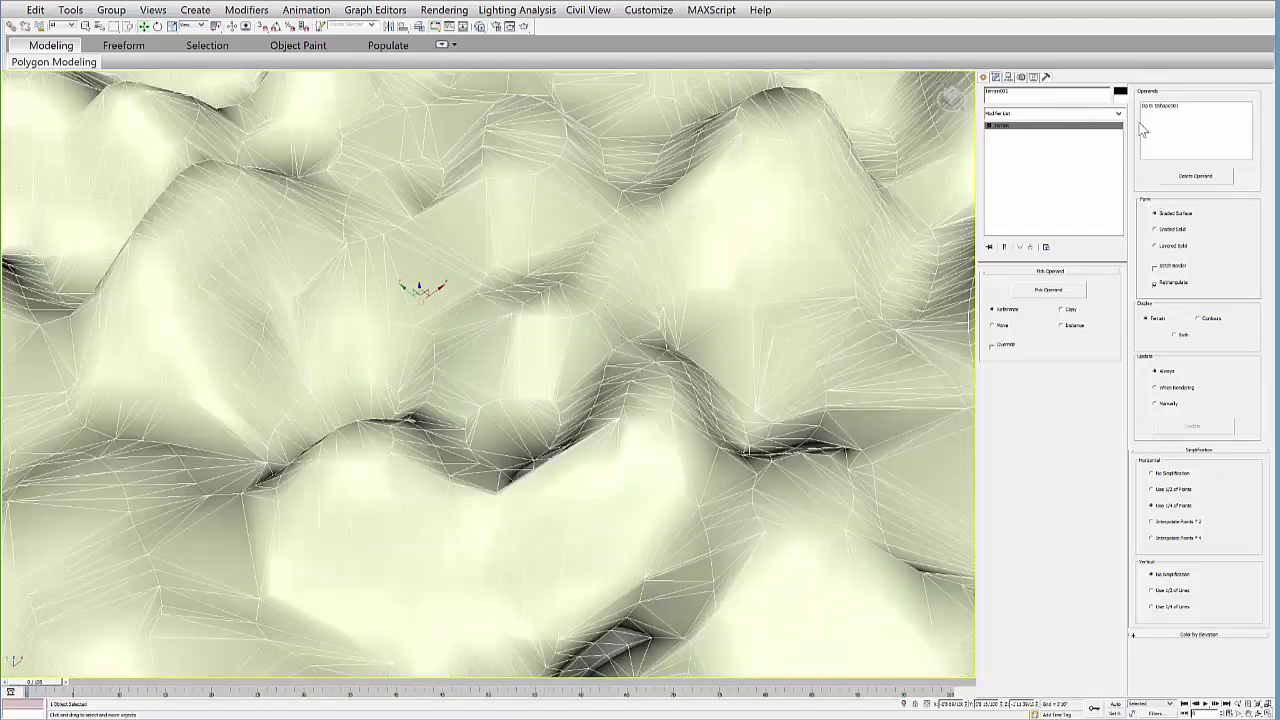
# Add an Edit Poly modifier to the terrain and select a polygon near the middle of the mesh at Polygon level.
pyautogui.click(1118, 114)
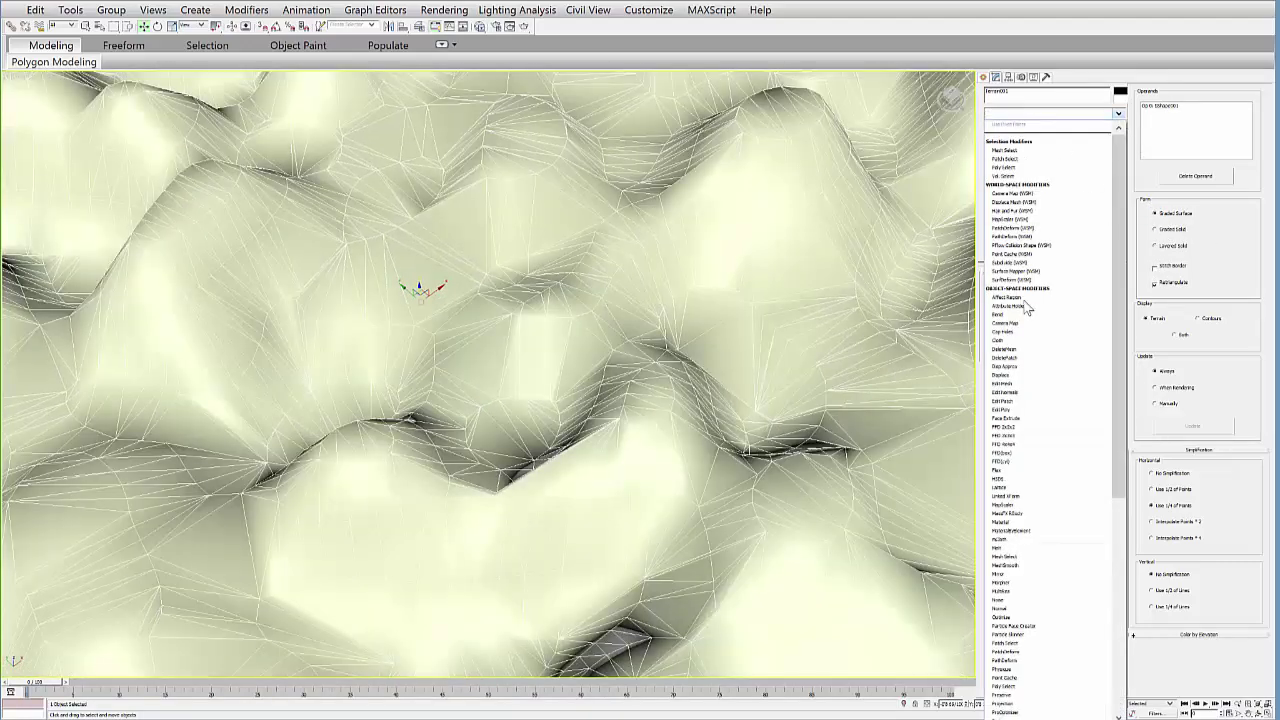
pyautogui.click(1005, 410)
pyautogui.click(1015, 153)
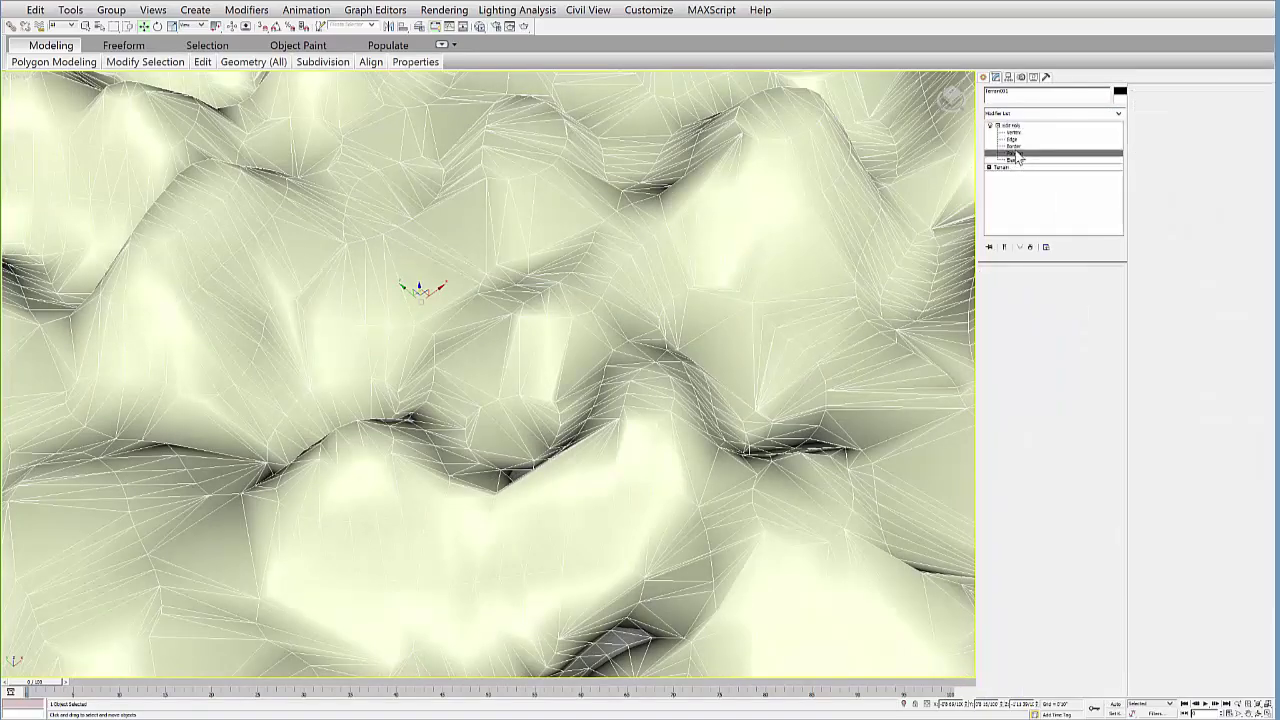
pyautogui.scroll(3, 580, 337)
pyautogui.click(560, 316)
pyautogui.scroll(3, 555, 320)
pyautogui.scroll(-5, 550, 324)
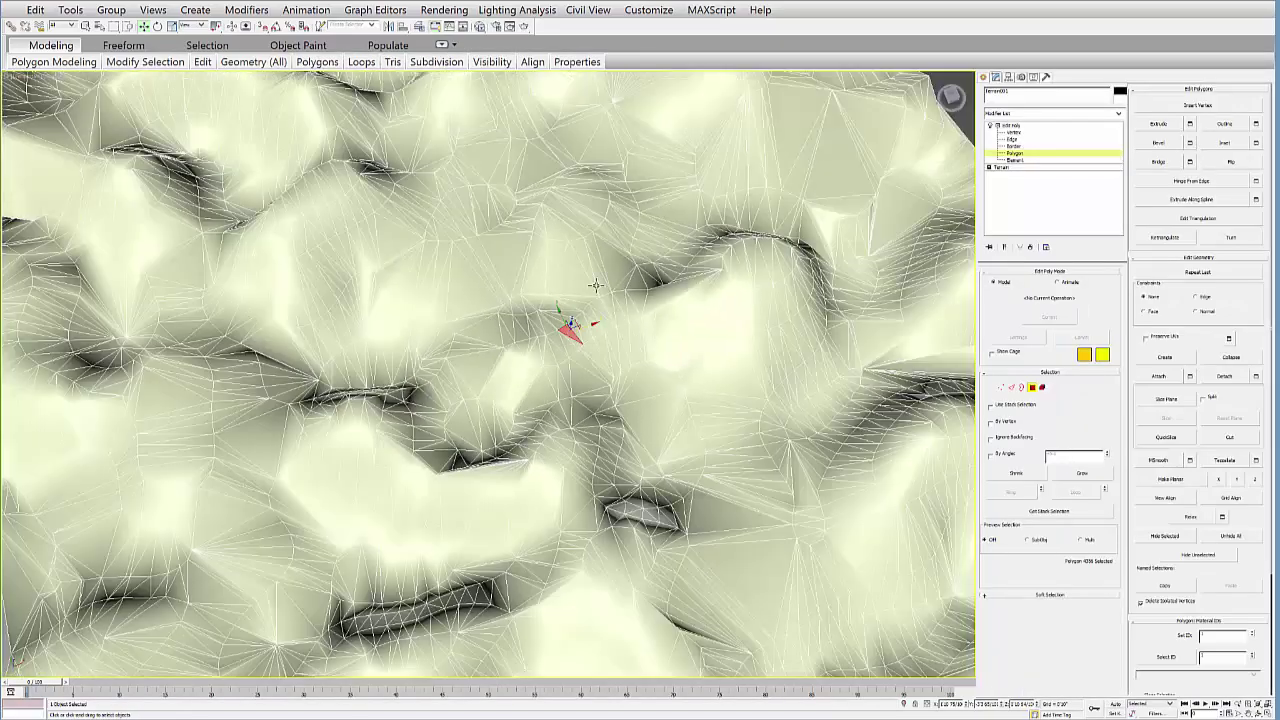
pyautogui.moveTo(511, 400)
pyautogui.keyDown('alt'); pyautogui.mouseDown(button='middle')
pyautogui.moveTo(508, 450)
pyautogui.moveTo(529, 373)
pyautogui.moveTo(498, 419)
pyautogui.moveTo(515, 385)
pyautogui.mouseUp(button='middle'); pyautogui.keyUp('alt')
pyautogui.scroll(-2, 557, 446)
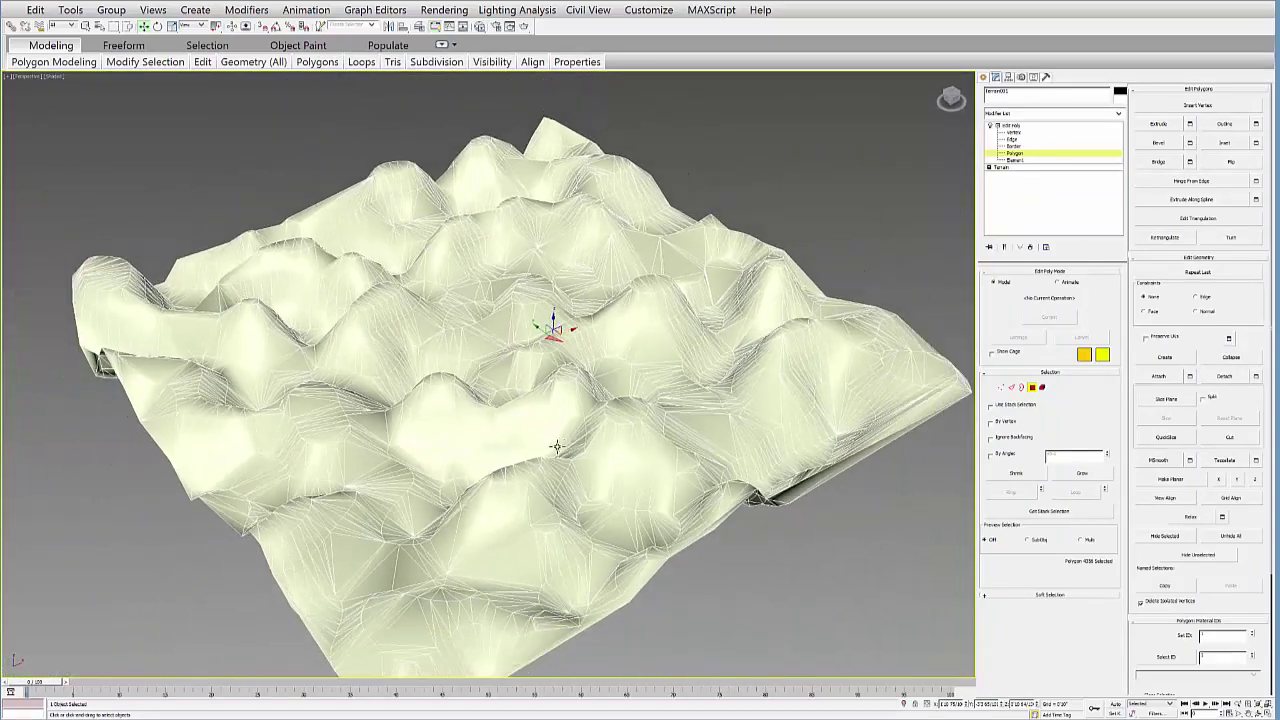